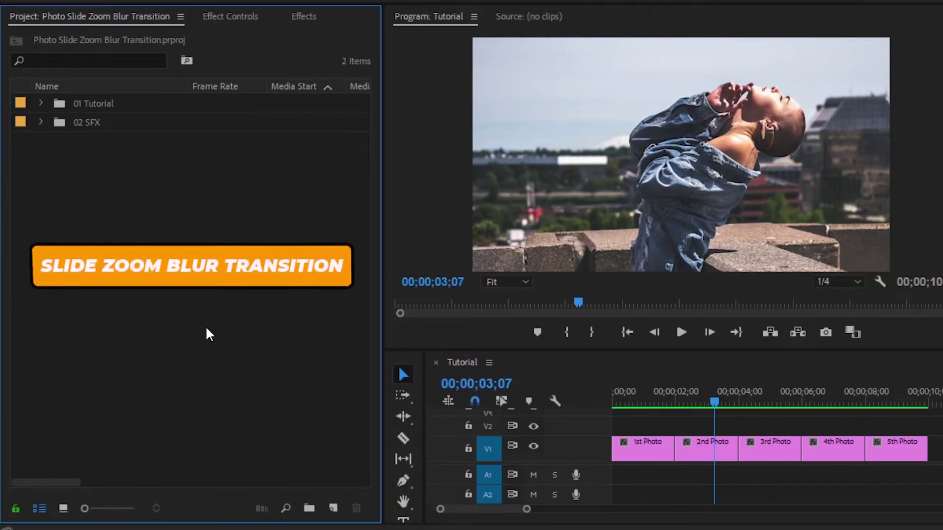
Select only the 2nd Photo clip on track V1, clearing any other selected clips.
{"action": "left_click_drag", "start_coordinate": [927, 421], "coordinate": [647, 442]}
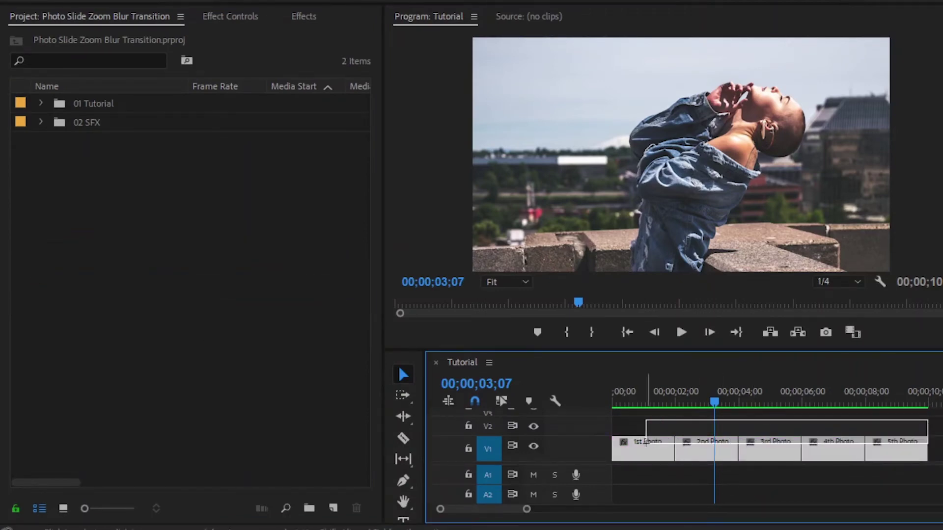
{"action": "left_click", "coordinate": [756, 421]}
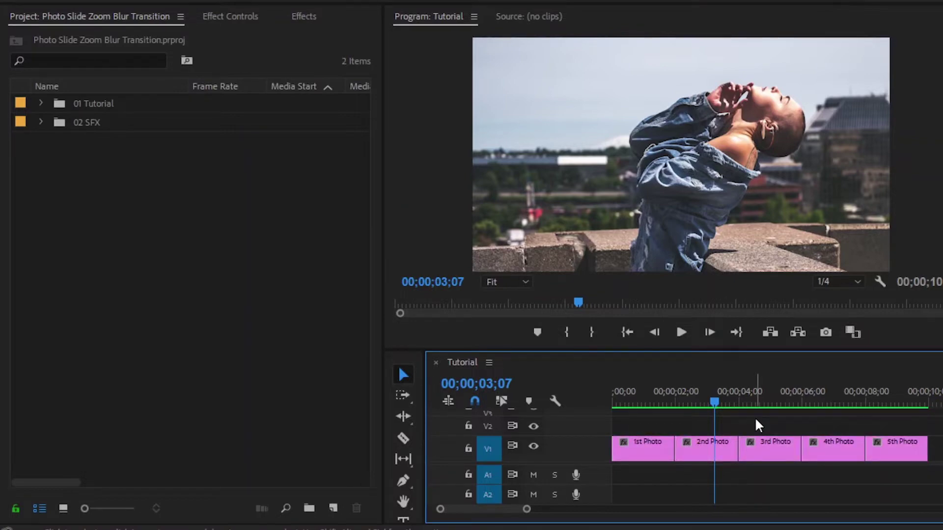
{"action": "left_click", "coordinate": [718, 449]}
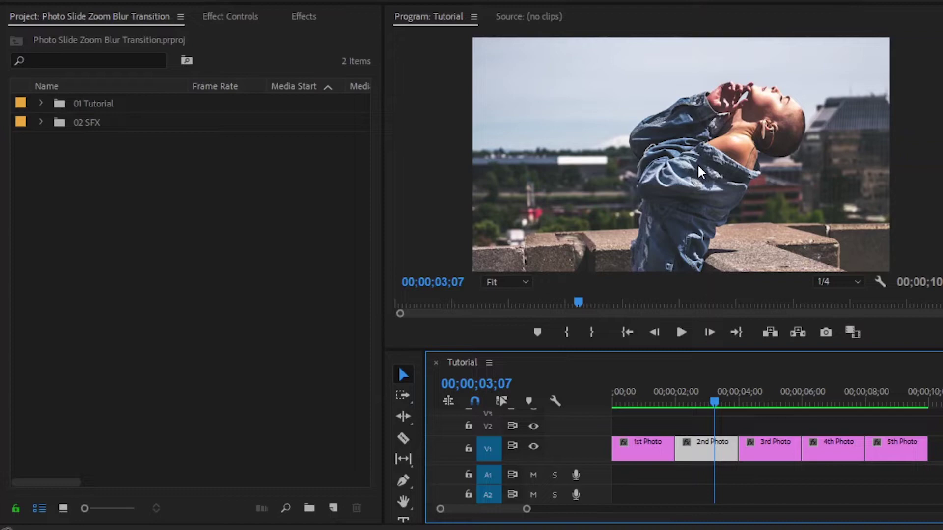
Find Gaussian Blur in the Effects library and apply it to the 2nd Photo clip.
{"action": "left_click", "coordinate": [299, 14]}
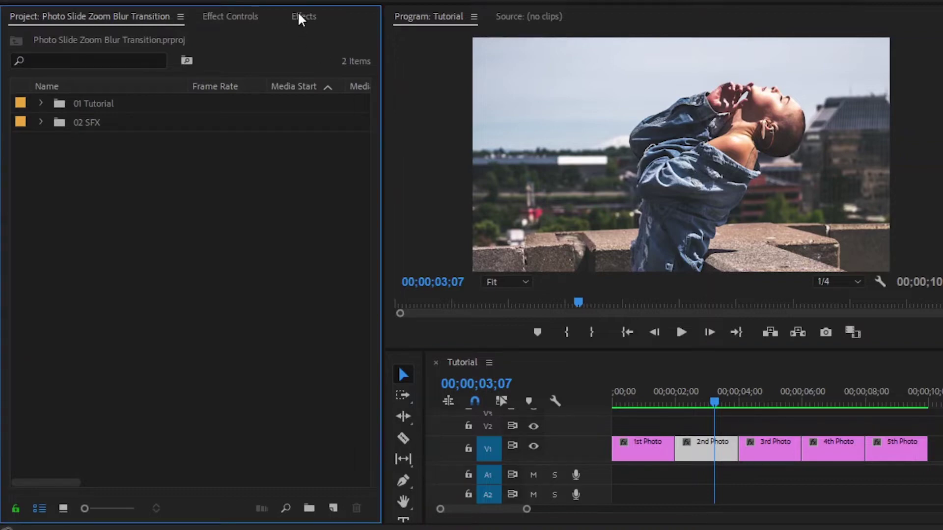
{"action": "left_click", "coordinate": [301, 17]}
{"action": "left_click", "coordinate": [127, 37]}
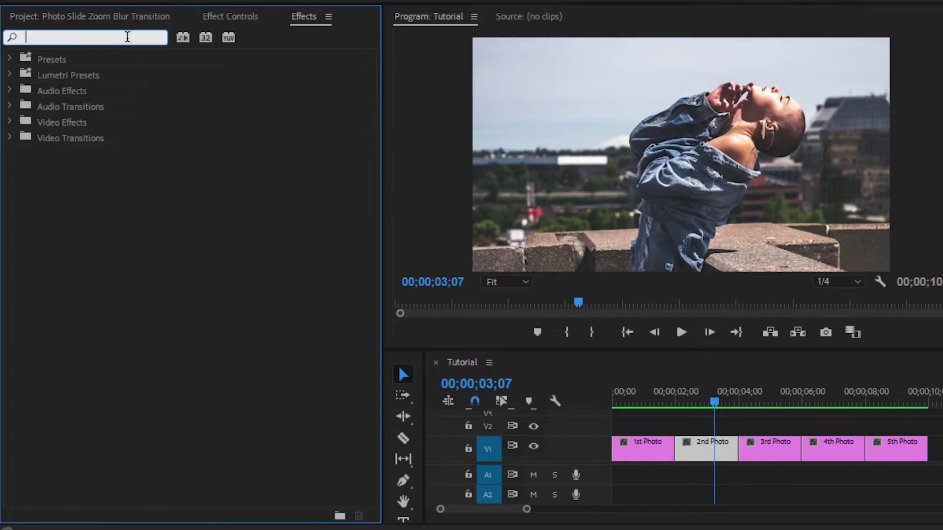
{"action": "type", "text": "gaus"}
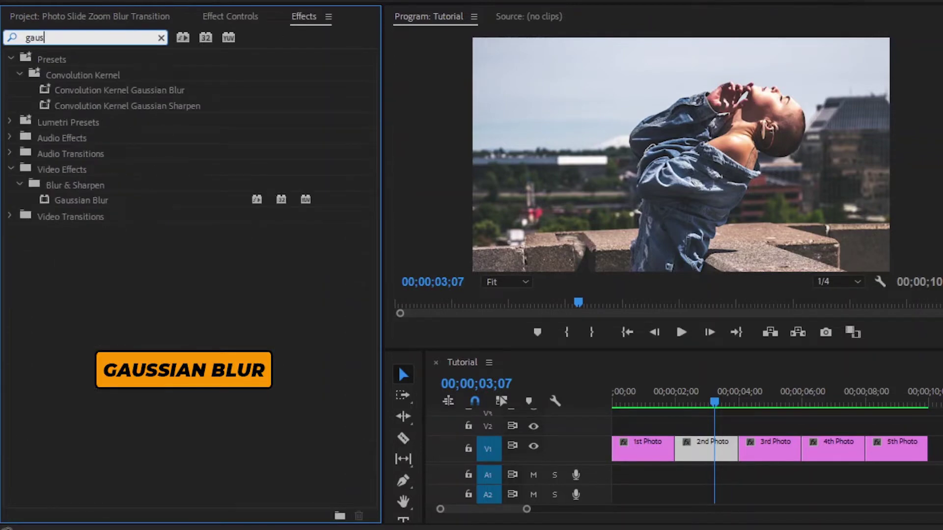
{"action": "left_click", "coordinate": [80, 203]}
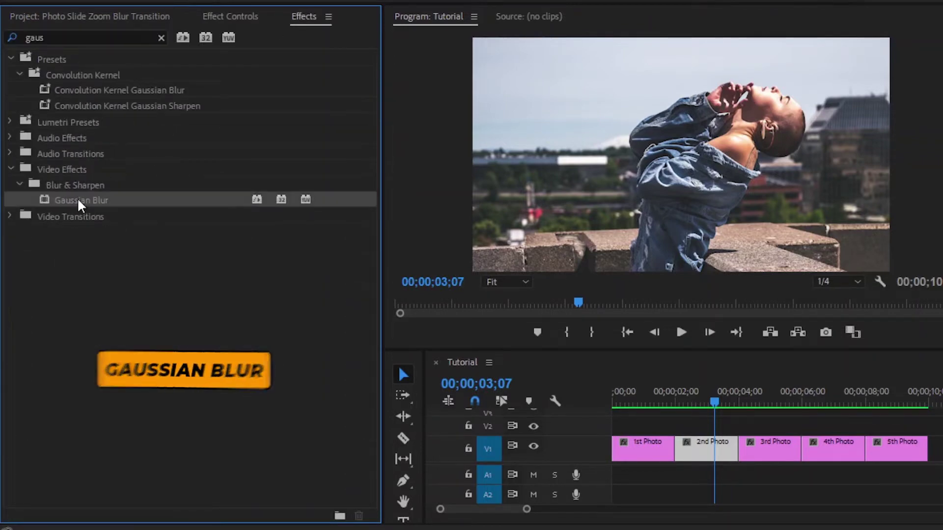
{"action": "left_click_drag", "start_coordinate": [78, 201], "coordinate": [693, 441]}
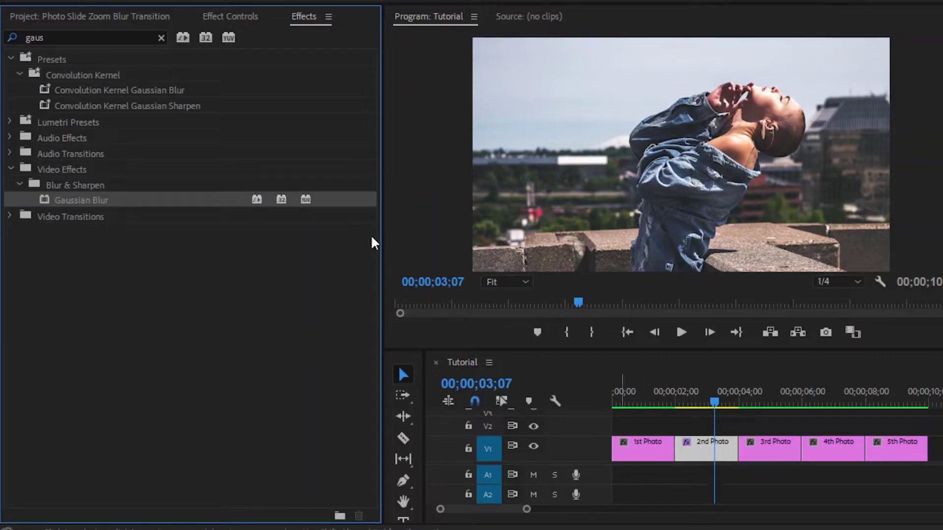
Keyframe Gaussian Blur Blurriness at 40 at the 2nd Photo clip's start.
{"action": "left_click", "coordinate": [232, 14]}
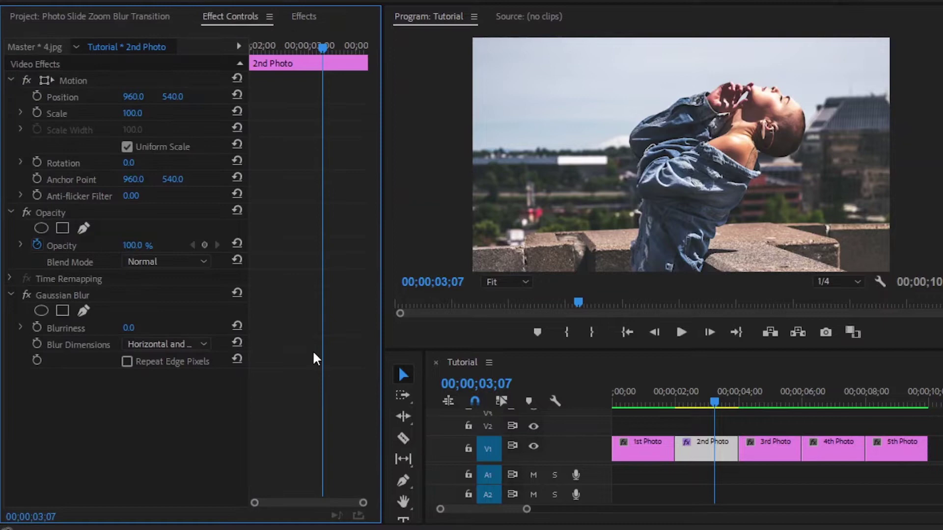
{"action": "left_click_drag", "start_coordinate": [362, 503], "coordinate": [345, 503]}
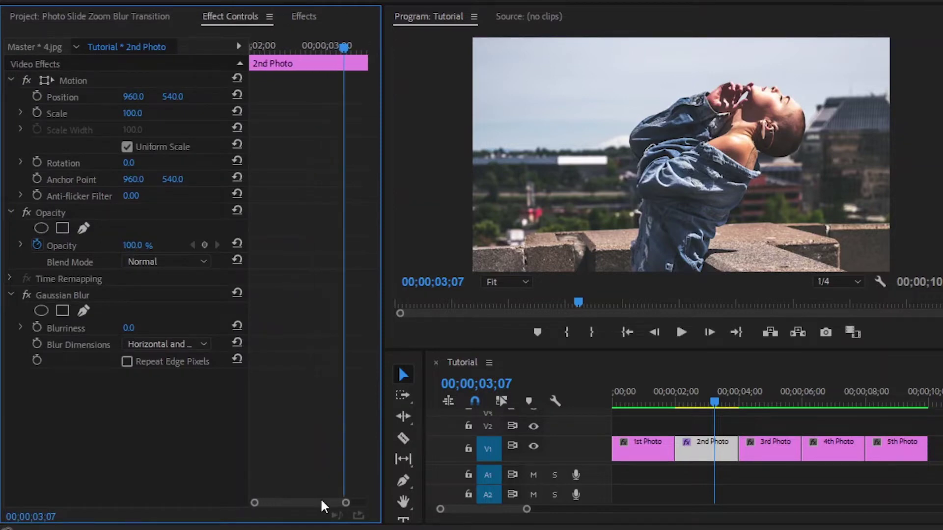
{"action": "left_click_drag", "start_coordinate": [284, 49], "coordinate": [240, 51]}
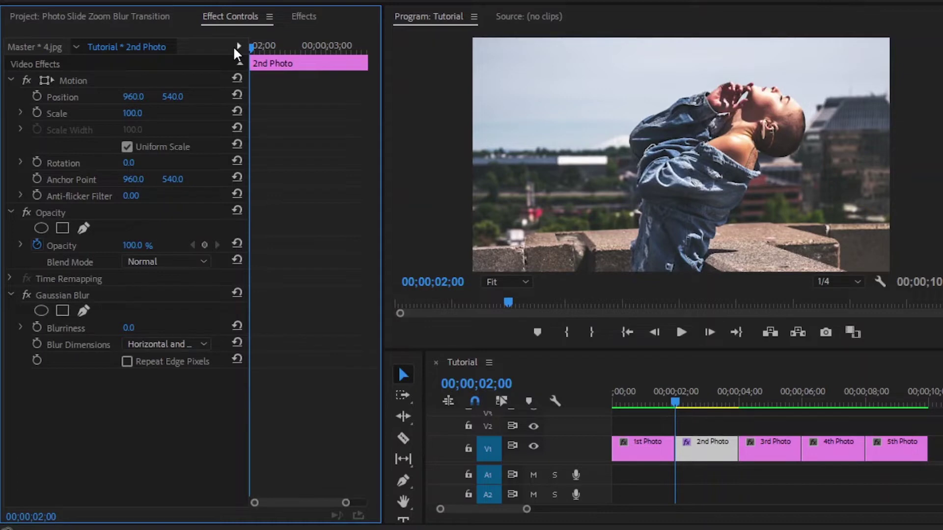
{"action": "left_click", "coordinate": [37, 327]}
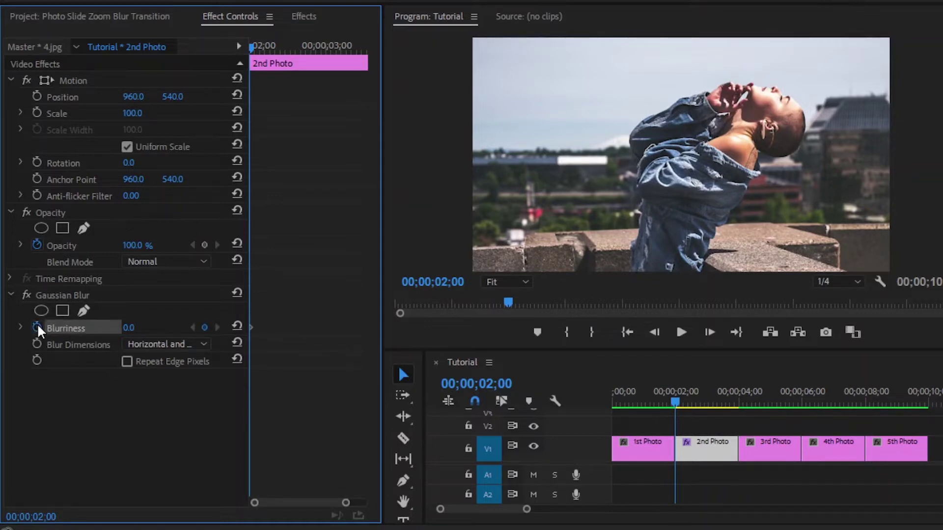
{"action": "left_click", "coordinate": [129, 328]}
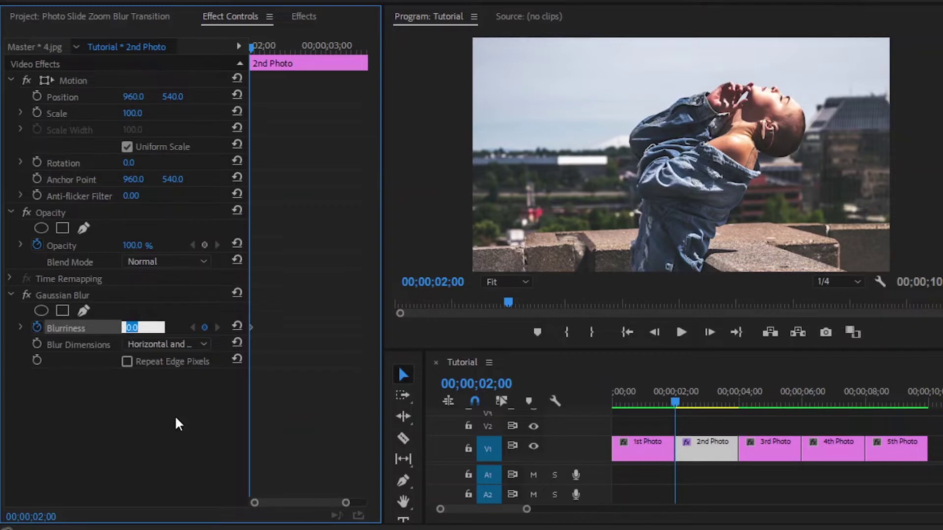
{"action": "type", "text": "40"}
{"action": "key", "text": "Return"}
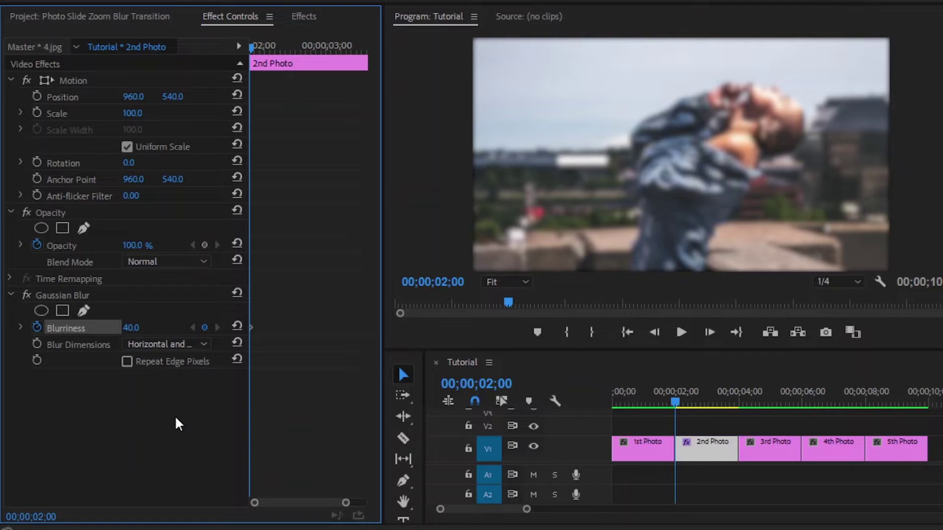
Add a second Blurriness keyframe of 0 at 00;00;02;06.
{"action": "key", "text": "Right"}
{"action": "key", "text": "Right"}
{"action": "key", "text": "Right"}
{"action": "key", "text": "Right"}
{"action": "key", "text": "Right"}
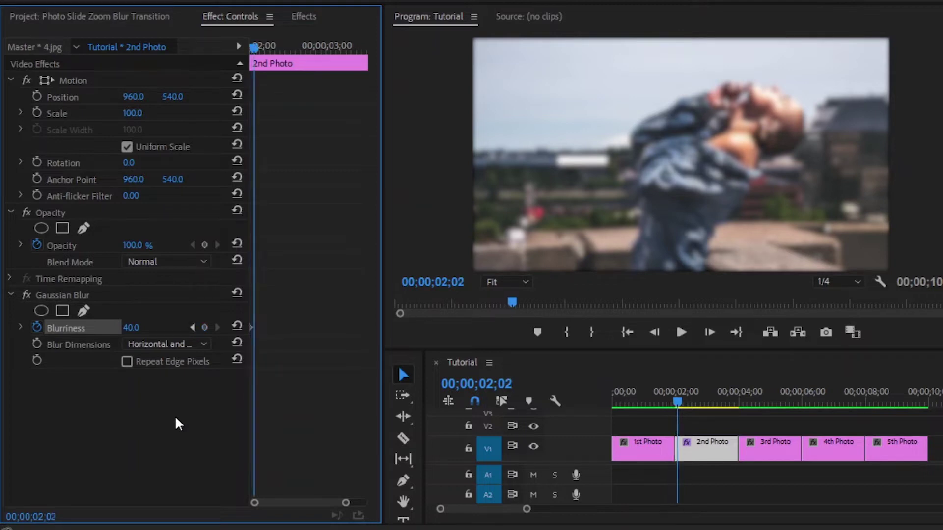
{"action": "key", "text": "Right"}
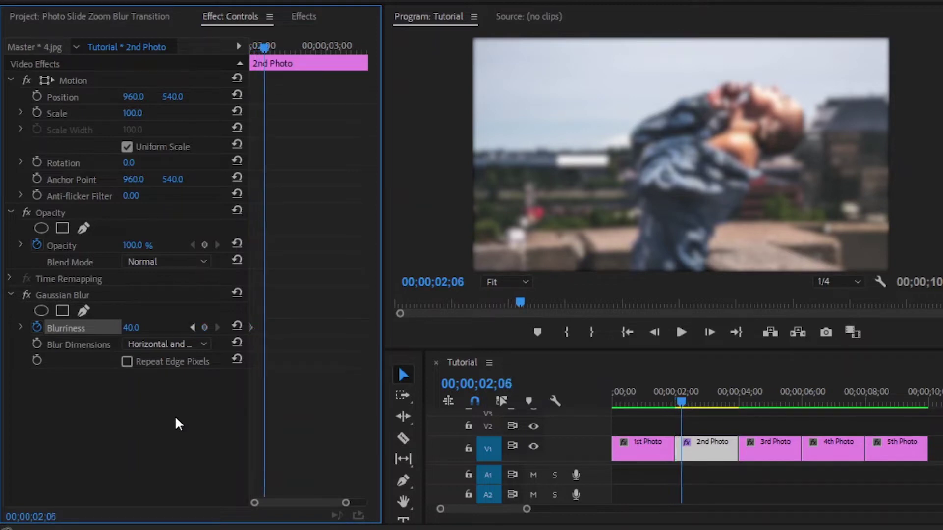
{"action": "left_click", "coordinate": [205, 327]}
{"action": "left_click", "coordinate": [143, 326]}
{"action": "type", "text": "0"}
{"action": "key", "text": "Return"}
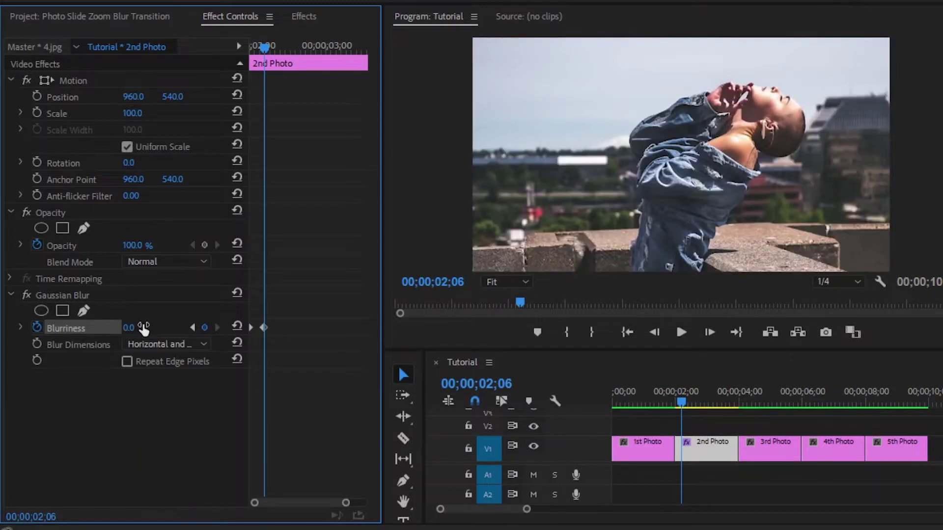
{"action": "left_click", "coordinate": [304, 18]}
Apply the Transform effect to the 2nd Photo clip and return to its start.
{"action": "left_click", "coordinate": [161, 38]}
{"action": "type", "text": "transf"}
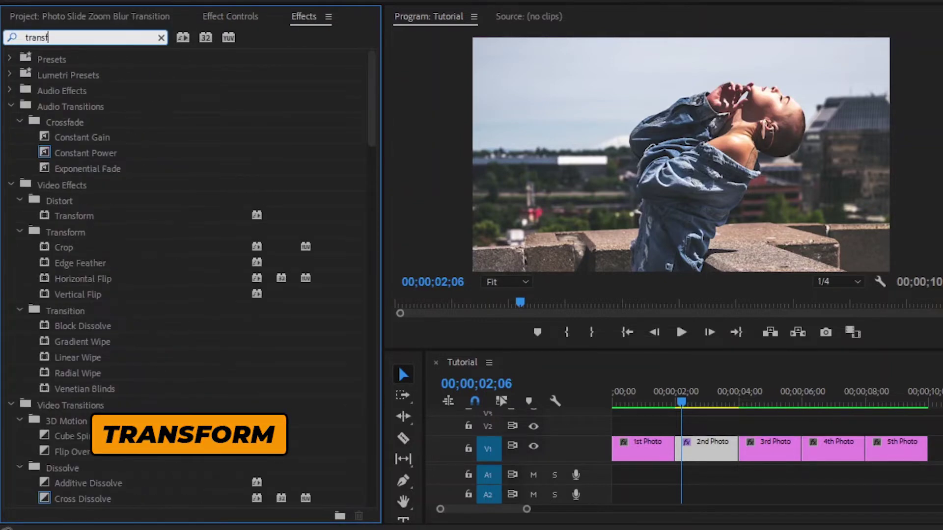
{"action": "left_click_drag", "start_coordinate": [67, 149], "coordinate": [694, 447]}
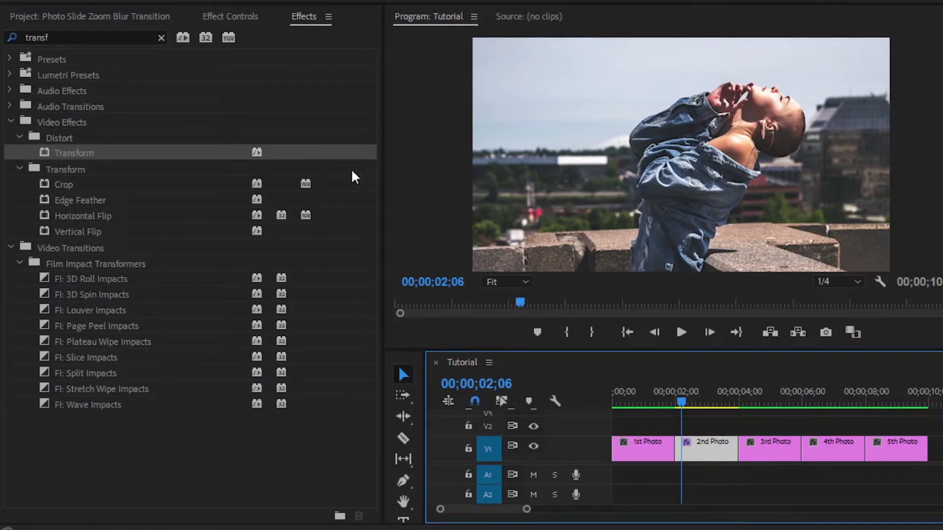
{"action": "left_click", "coordinate": [239, 17]}
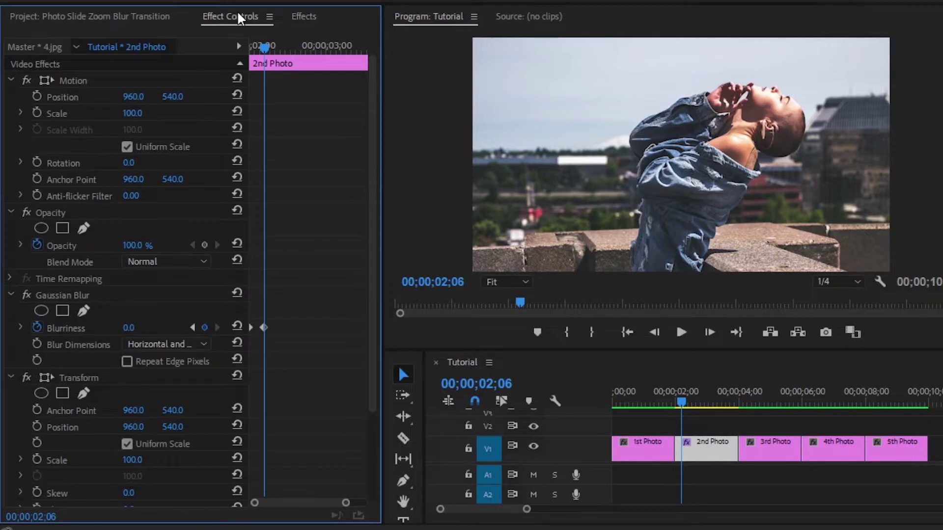
{"action": "left_click_drag", "start_coordinate": [376, 93], "coordinate": [370, 211]}
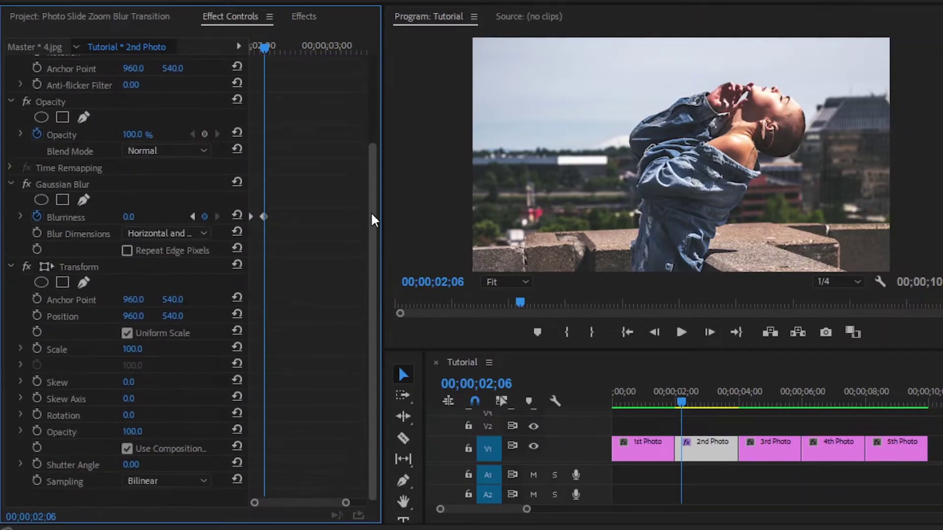
{"action": "left_click_drag", "start_coordinate": [264, 46], "coordinate": [249, 45]}
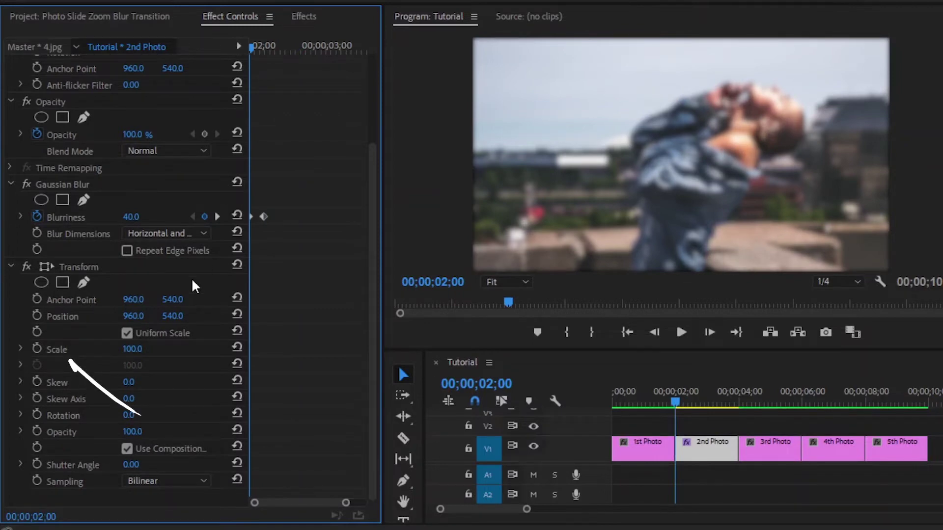
Keyframe Transform Scale at 125 at the clip start, then 110 at 02;06.
{"action": "left_click", "coordinate": [35, 348]}
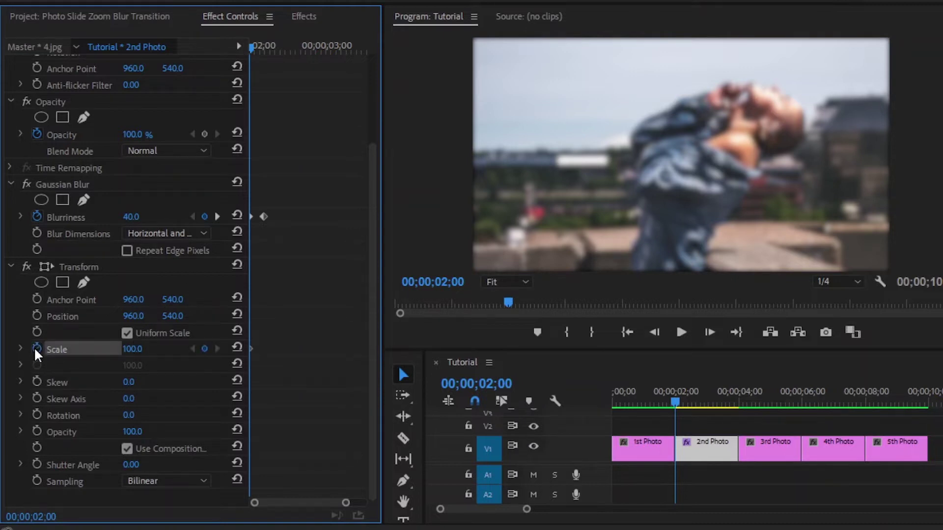
{"action": "left_click", "coordinate": [133, 350]}
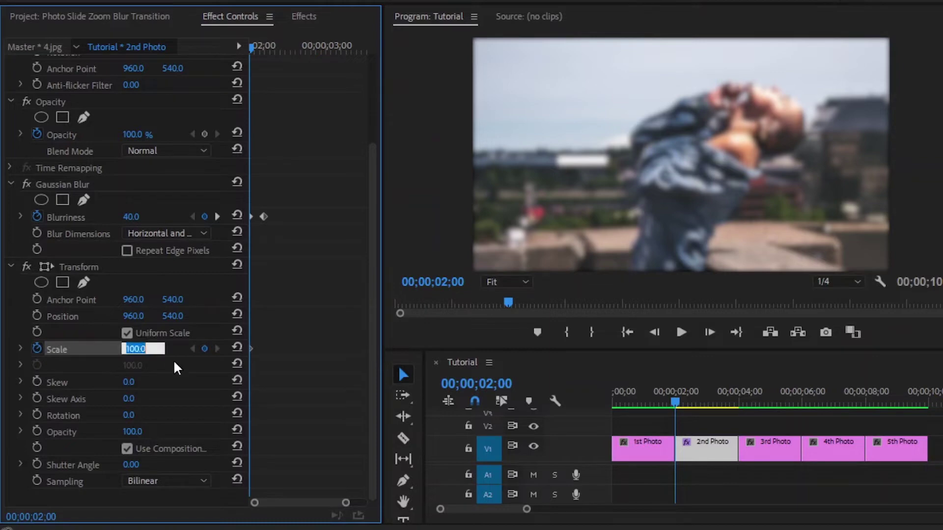
{"action": "type", "text": "125"}
{"action": "key", "text": "Return"}
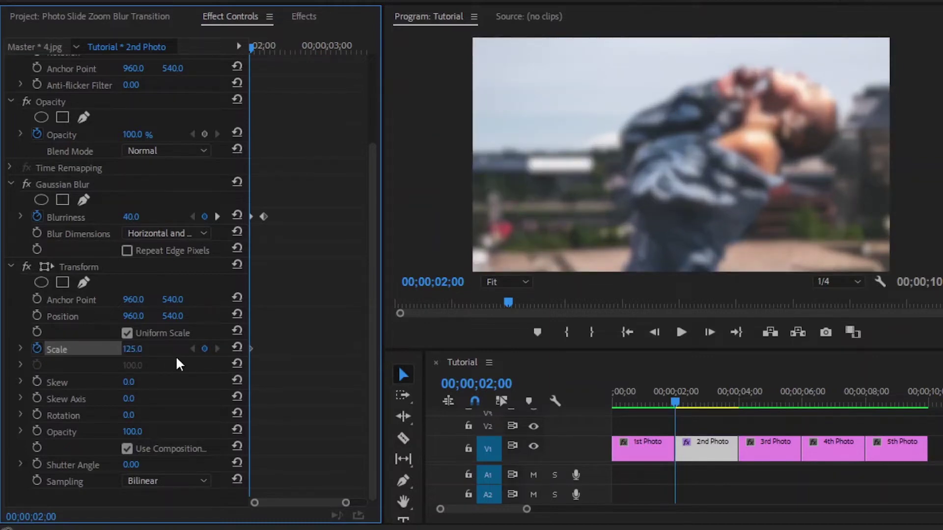
{"action": "left_click", "coordinate": [217, 217]}
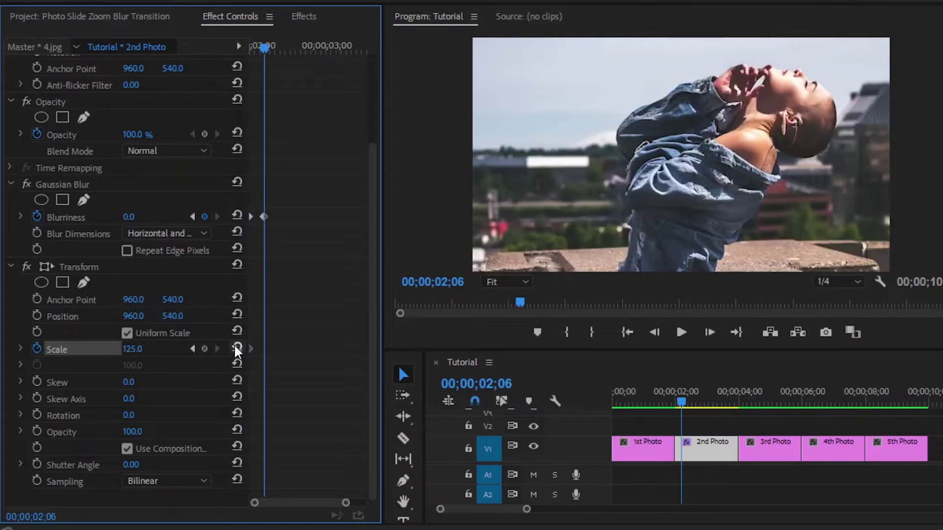
{"action": "left_click", "coordinate": [142, 350]}
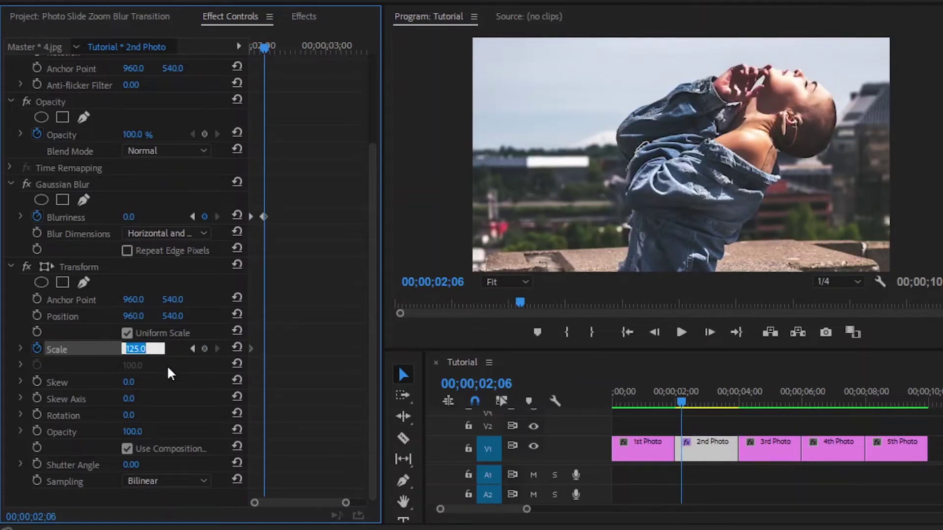
{"action": "type", "text": "110"}
{"action": "key", "text": "Return"}
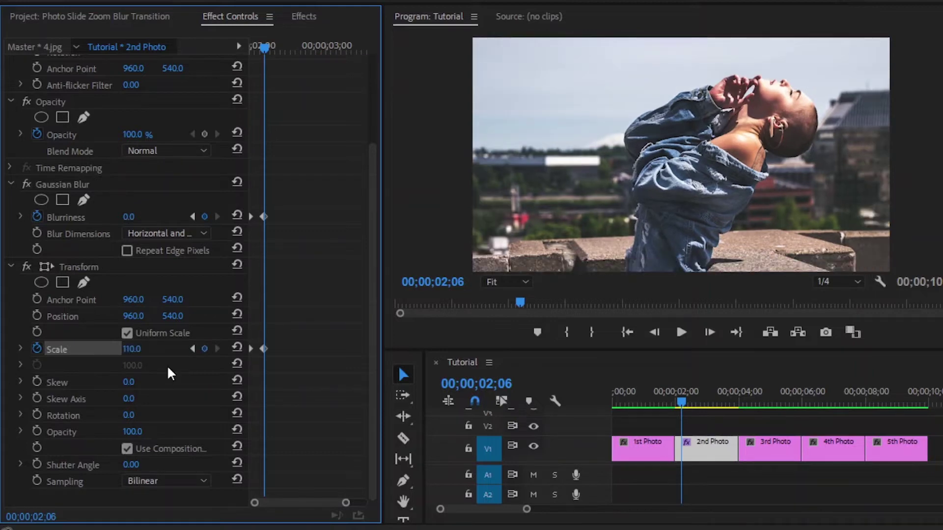
Add a Scale keyframe of 108 at 02;08 and select both Scale keyframes.
{"action": "left_click_drag", "start_coordinate": [345, 502], "coordinate": [301, 502]}
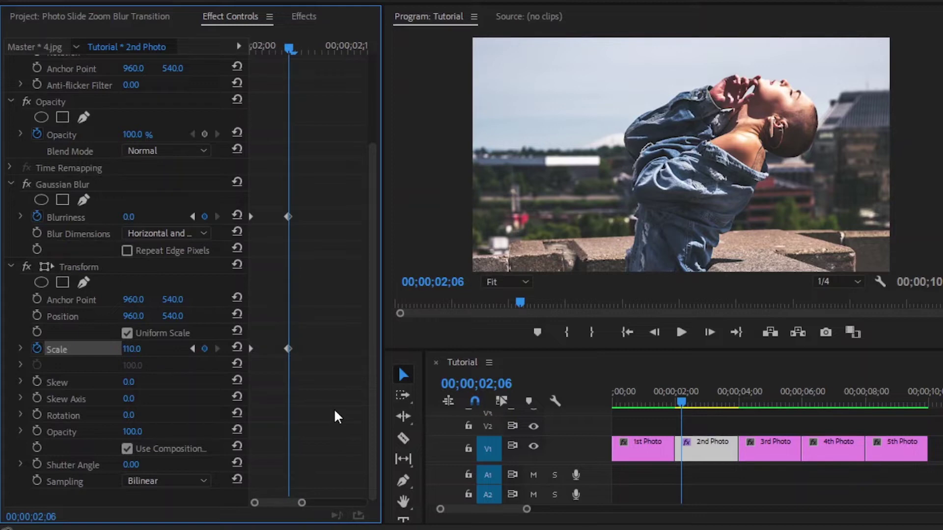
{"action": "key", "text": "Right"}
{"action": "key", "text": "Right"}
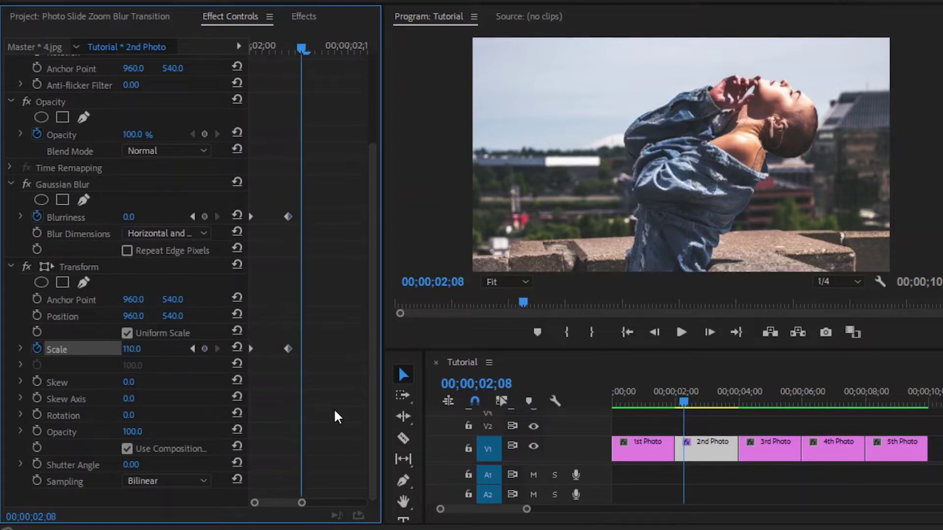
{"action": "left_click", "coordinate": [132, 348]}
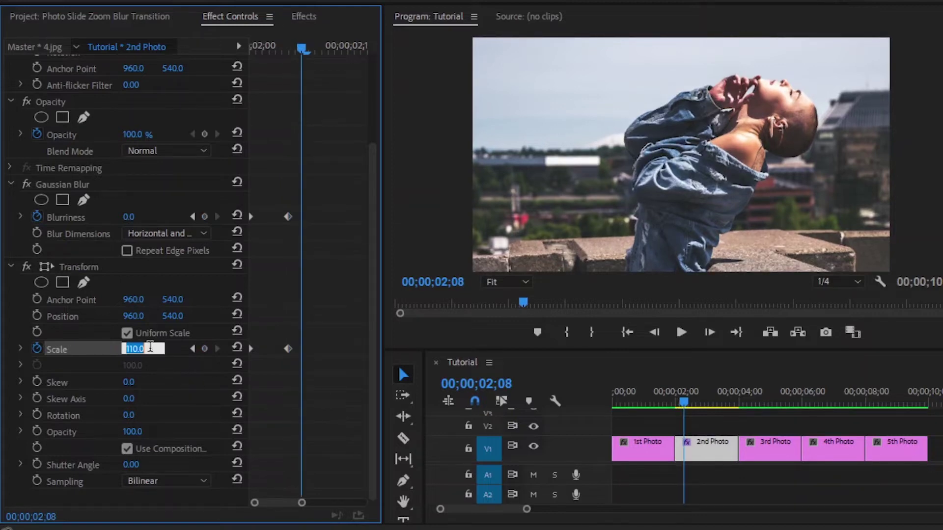
{"action": "type", "text": "108"}
{"action": "key", "text": "Return"}
{"action": "left_click_drag", "start_coordinate": [335, 317], "coordinate": [284, 371]}
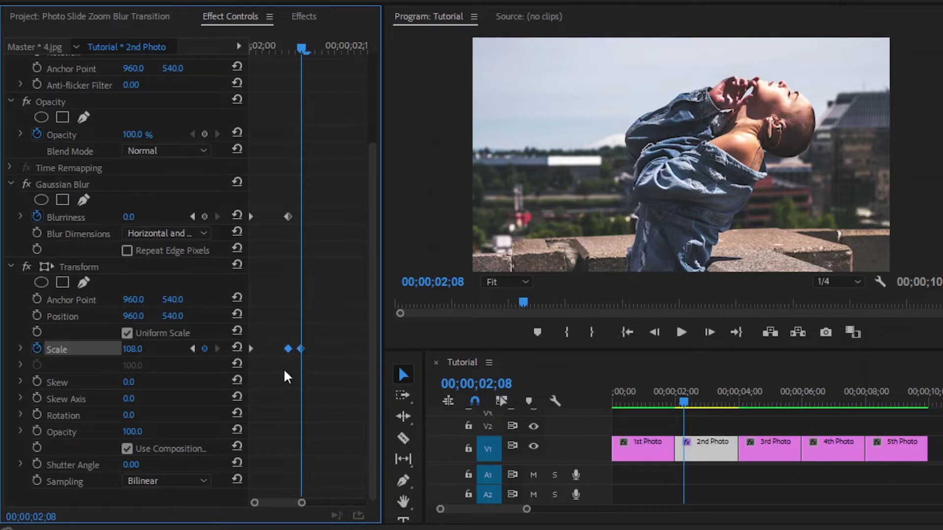
Set both Scale keyframes to Ease In, then set the opening one to Ease Out.
{"action": "right_click", "coordinate": [291, 351]}
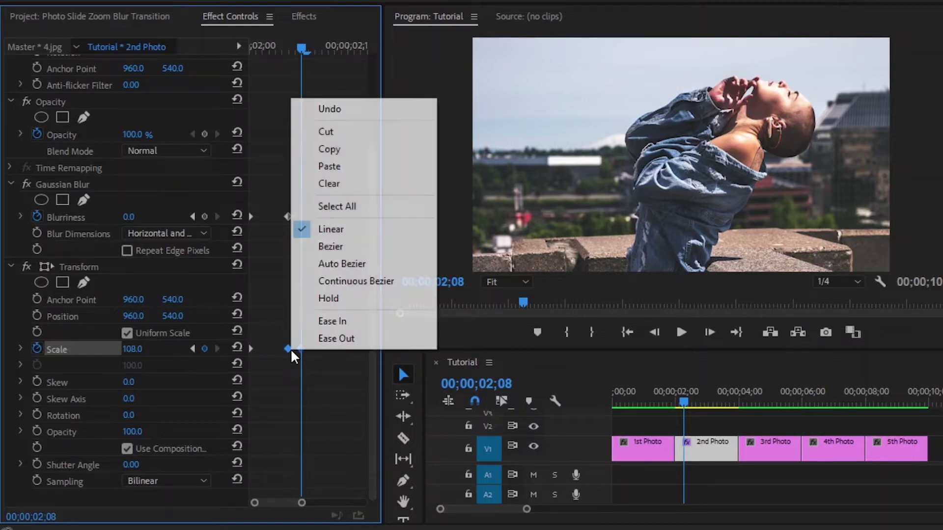
{"action": "left_click", "coordinate": [313, 328]}
{"action": "left_click", "coordinate": [263, 343]}
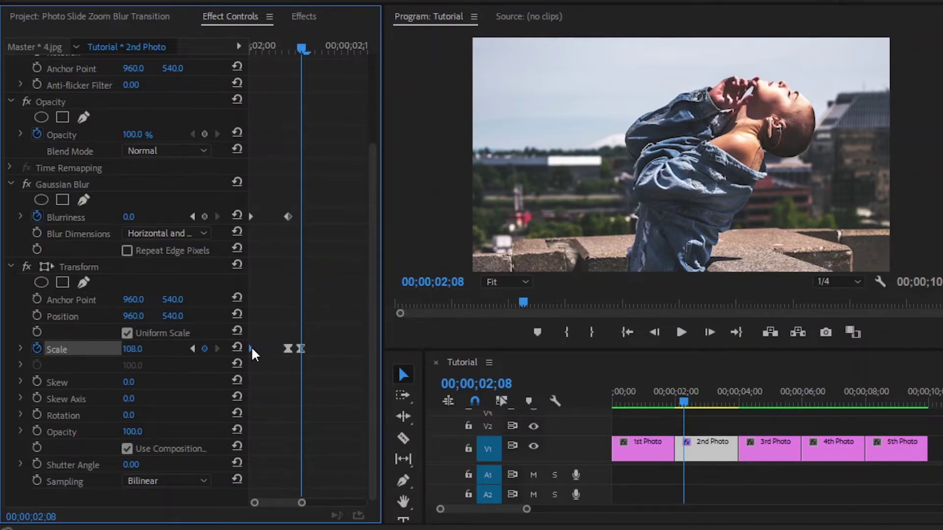
{"action": "right_click", "coordinate": [252, 346]}
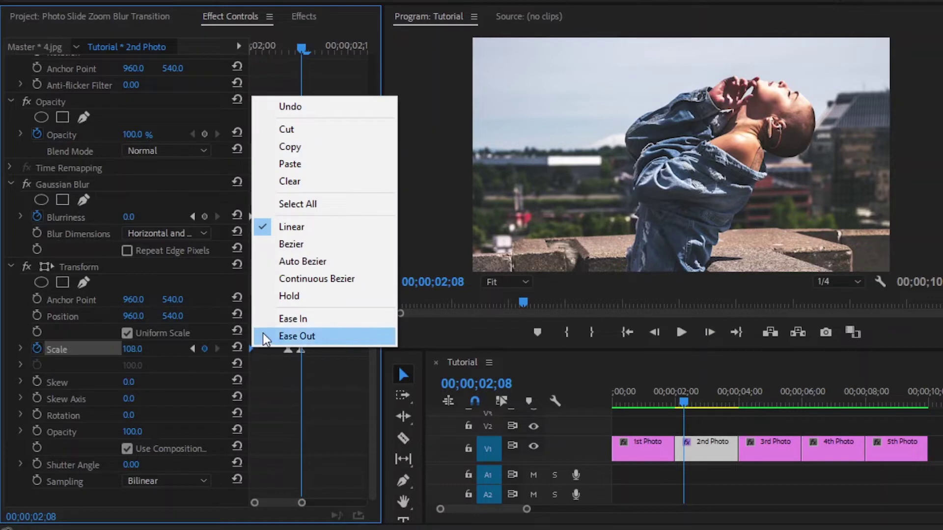
{"action": "left_click", "coordinate": [265, 336]}
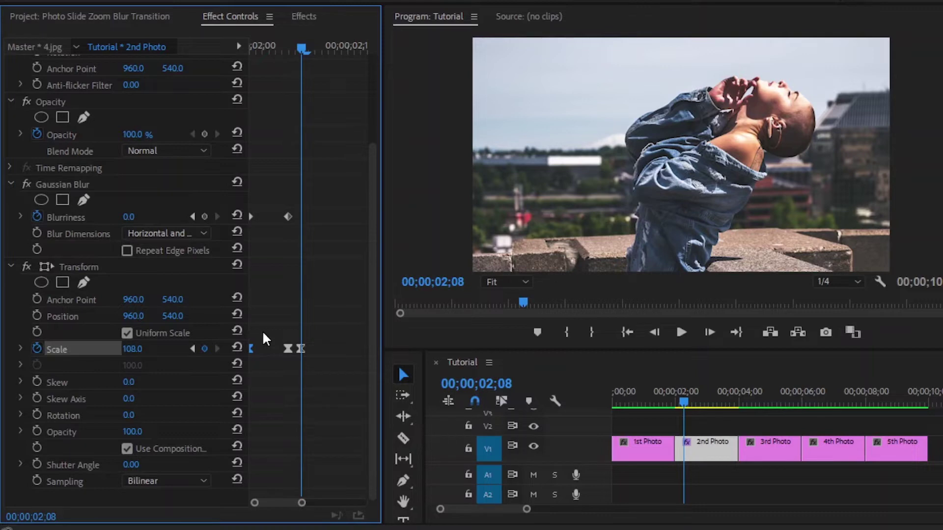
Copy the Gaussian Blur and Transform effects from the 2nd Photo clip's Effect Controls.
{"action": "left_click", "coordinate": [69, 185]}
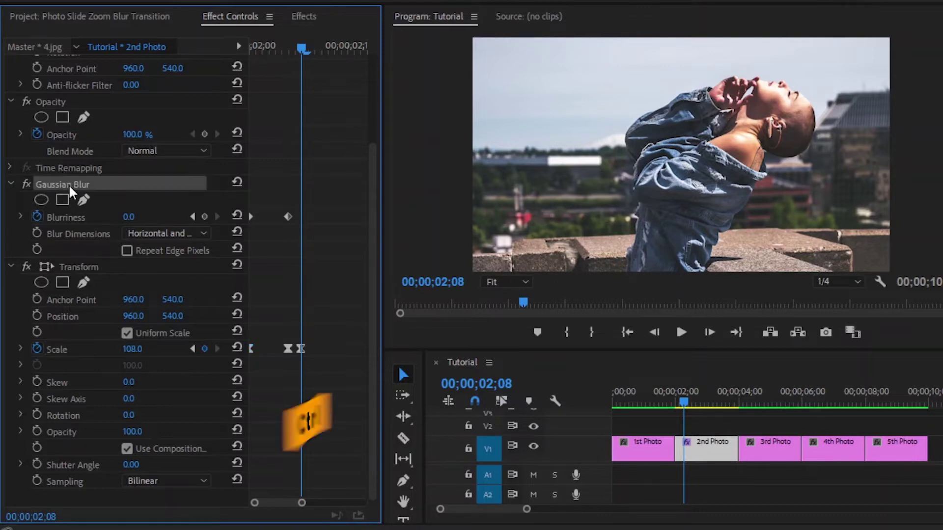
{"action": "left_click", "coordinate": [70, 264], "text": "ctrl"}
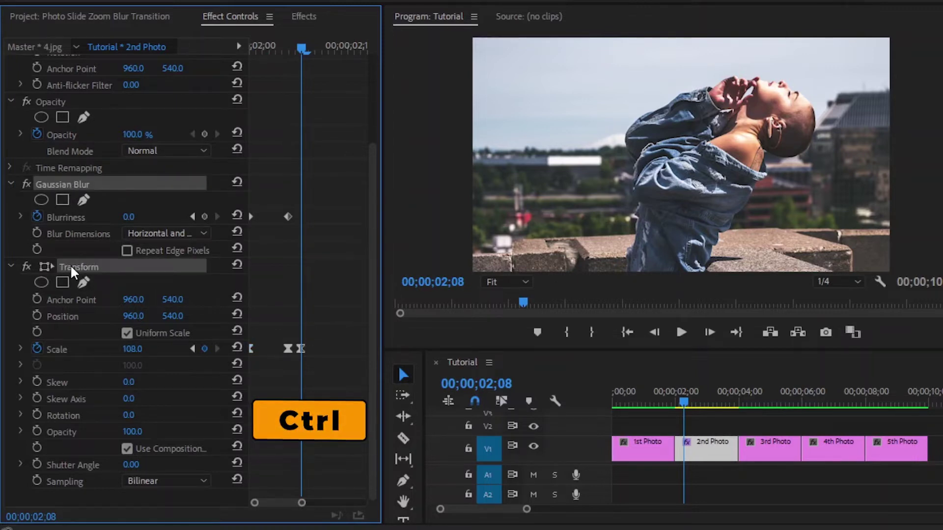
{"action": "right_click", "coordinate": [71, 267]}
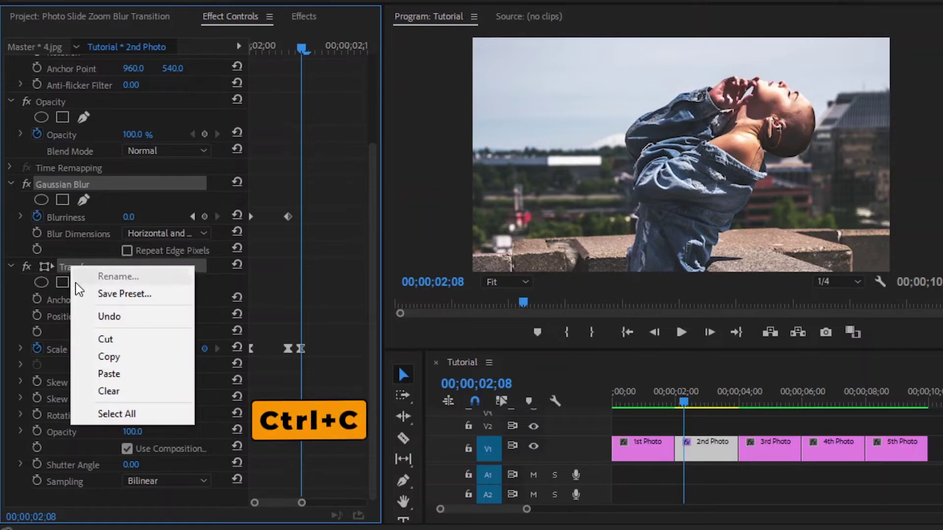
{"action": "left_click", "coordinate": [98, 358]}
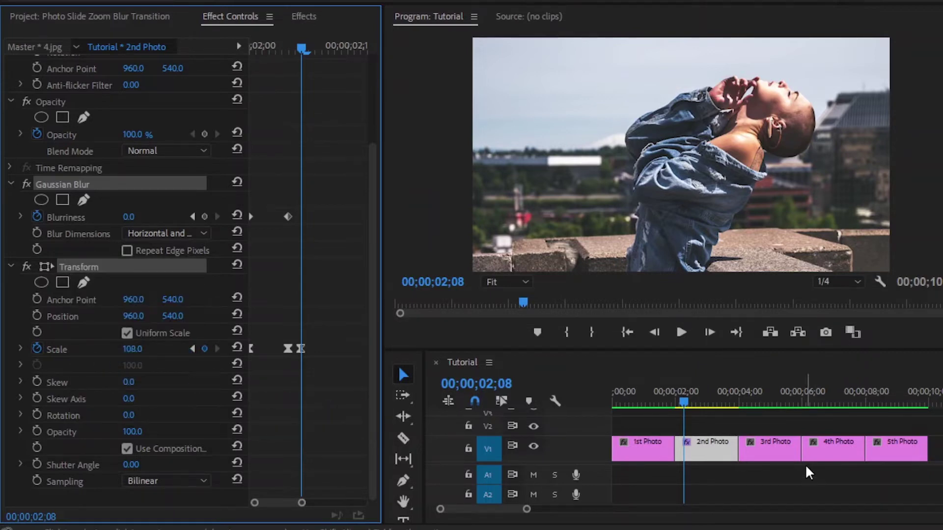
{"action": "left_click", "coordinate": [821, 394]}
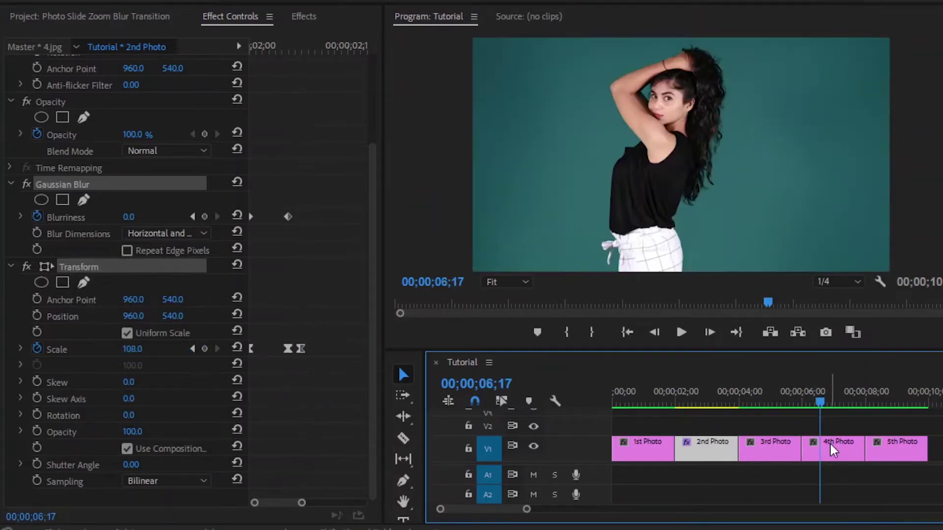
Paste the copied Gaussian Blur and Transform effects onto the 4th Photo clip from its start.
{"action": "left_click", "coordinate": [830, 444]}
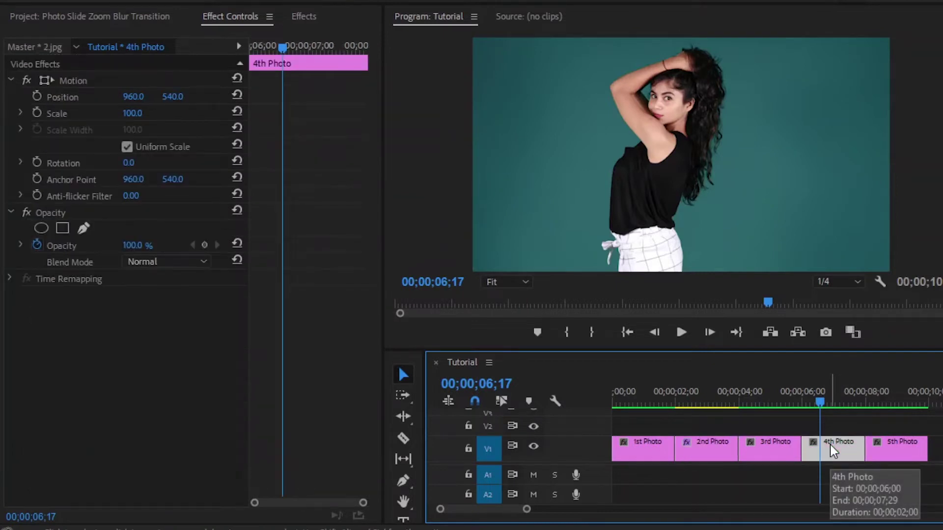
{"action": "left_click", "coordinate": [284, 43]}
{"action": "left_click_drag", "start_coordinate": [284, 44], "coordinate": [243, 46]}
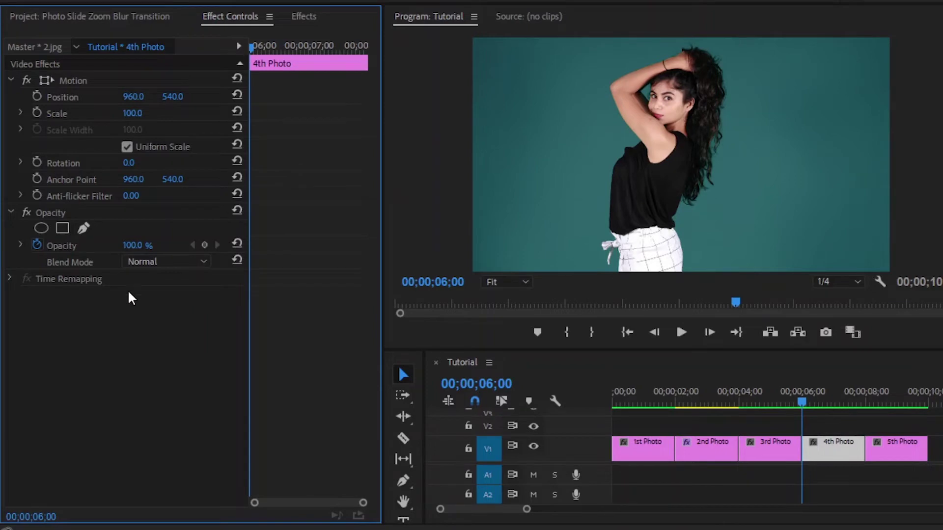
{"action": "right_click", "coordinate": [84, 308]}
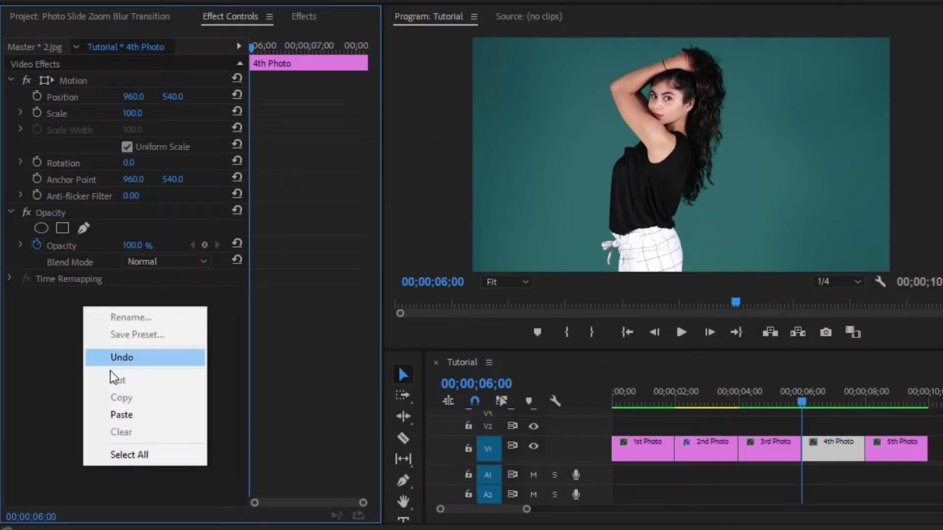
{"action": "left_click", "coordinate": [122, 414]}
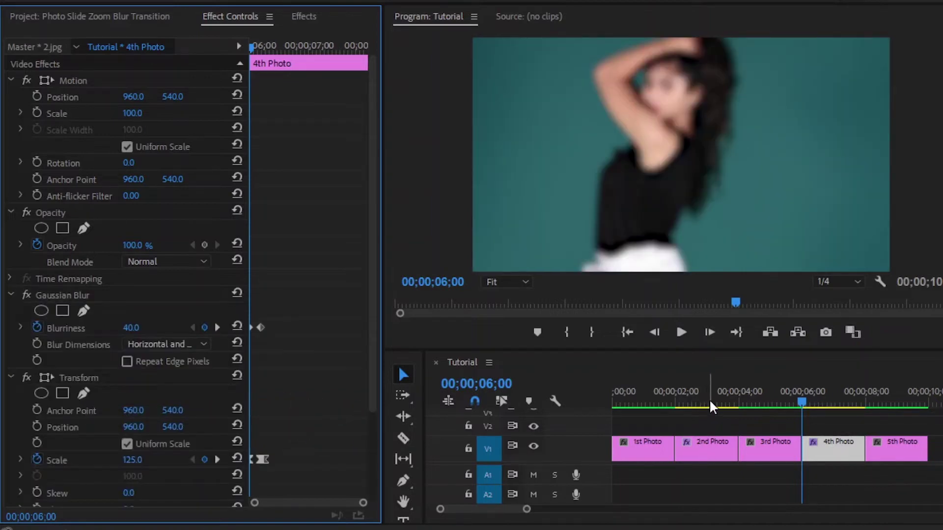
Compare the 2nd and 4th clips, review the 1st, 3rd and 5th, then select 1st Photo.
{"action": "left_click", "coordinate": [729, 448]}
{"action": "left_click", "coordinate": [855, 447]}
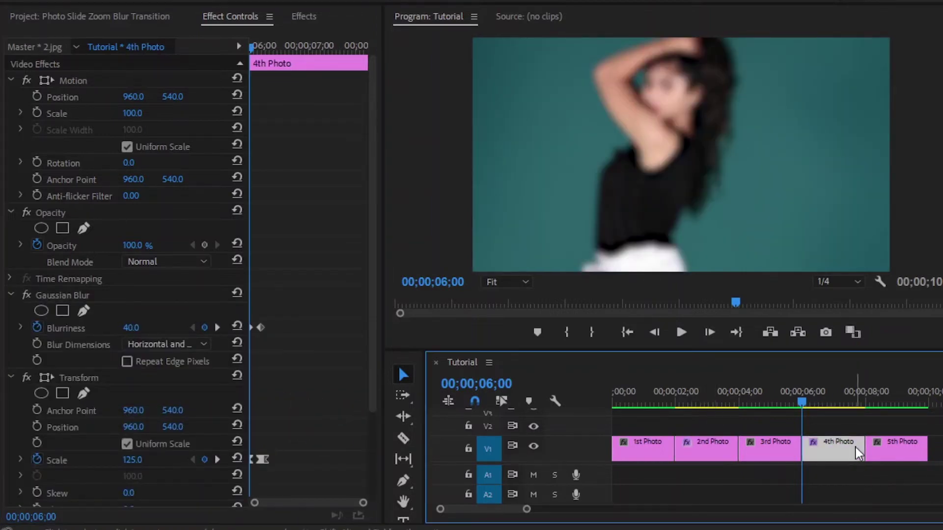
{"action": "left_click", "coordinate": [647, 450]}
{"action": "left_click", "coordinate": [767, 450]}
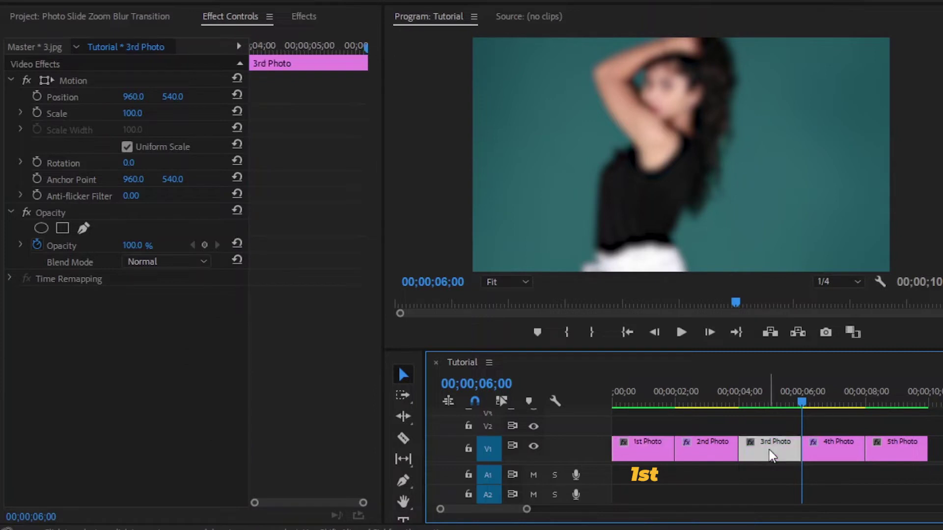
{"action": "left_click", "coordinate": [900, 449]}
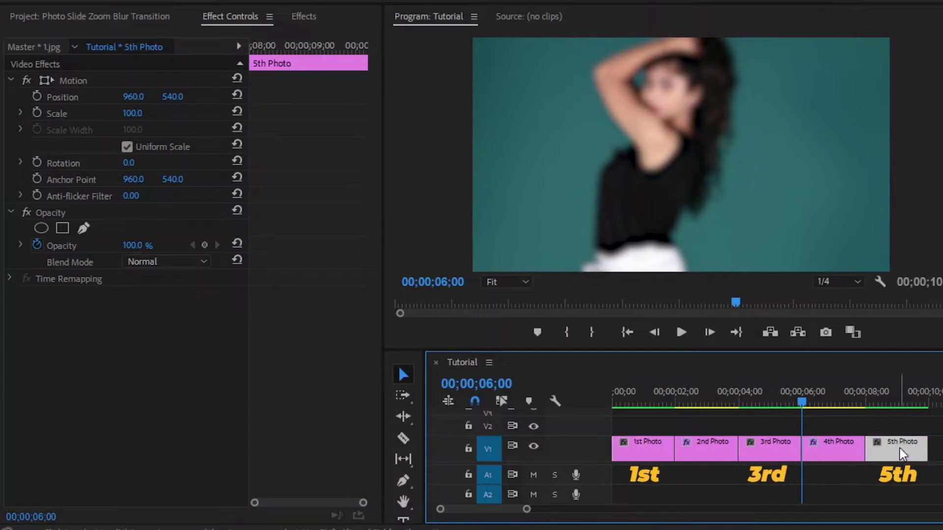
{"action": "left_click", "coordinate": [637, 400]}
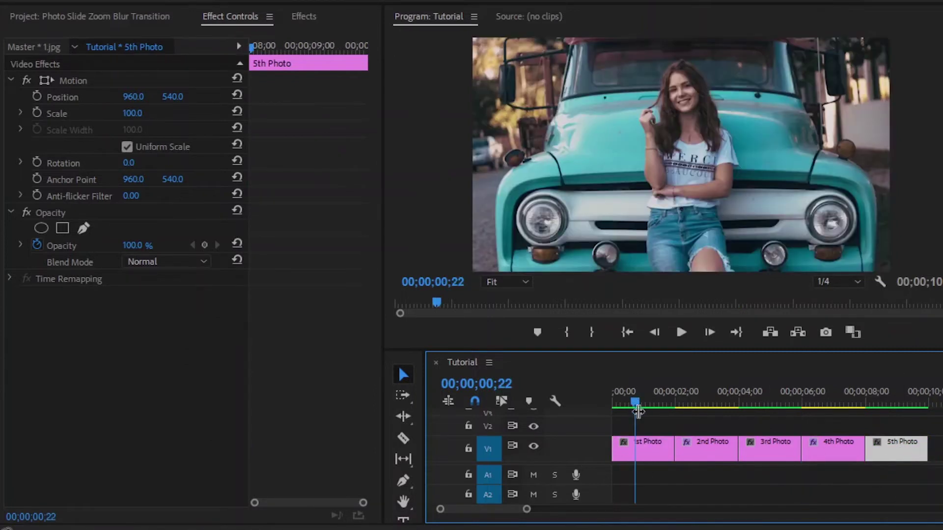
{"action": "left_click", "coordinate": [646, 451]}
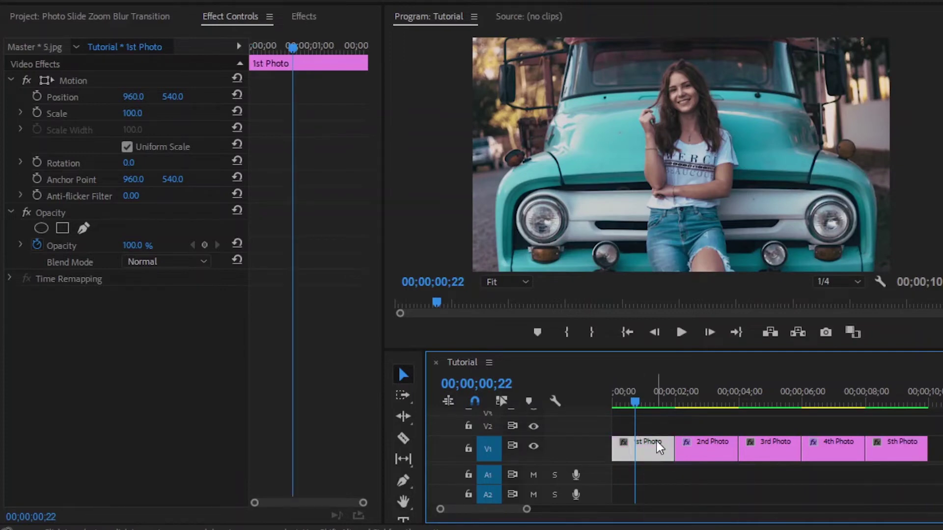
Apply Gaussian Blur from the Effects library to the 1st Photo clip.
{"action": "left_click", "coordinate": [300, 19]}
{"action": "left_click", "coordinate": [161, 38]}
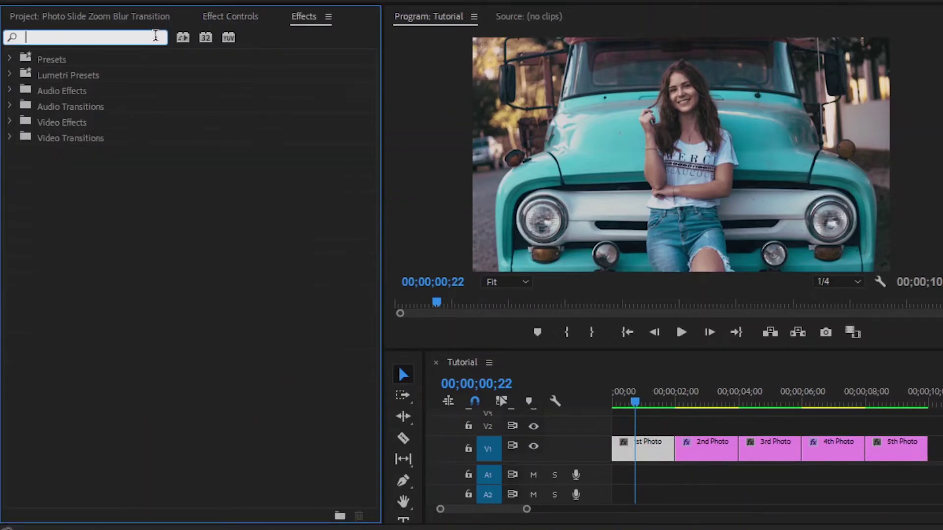
{"action": "type", "text": "gaus"}
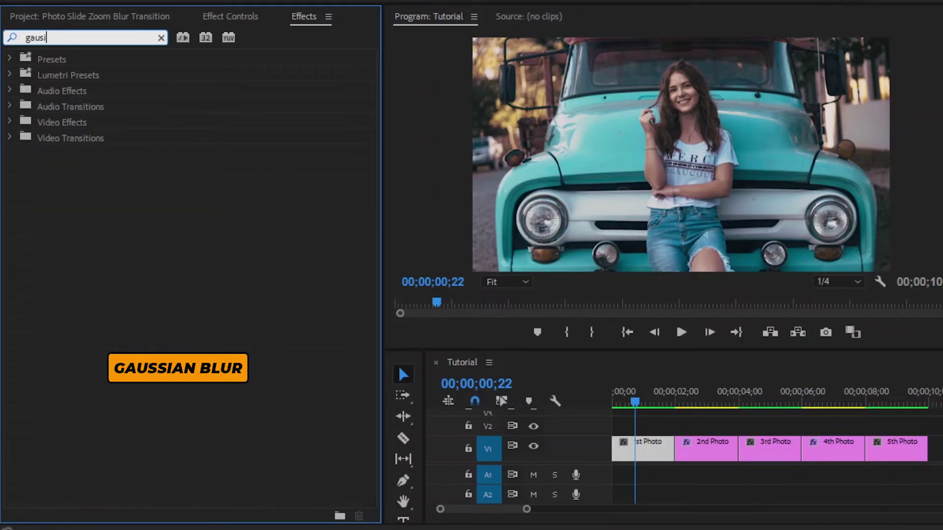
{"action": "left_click", "coordinate": [63, 201]}
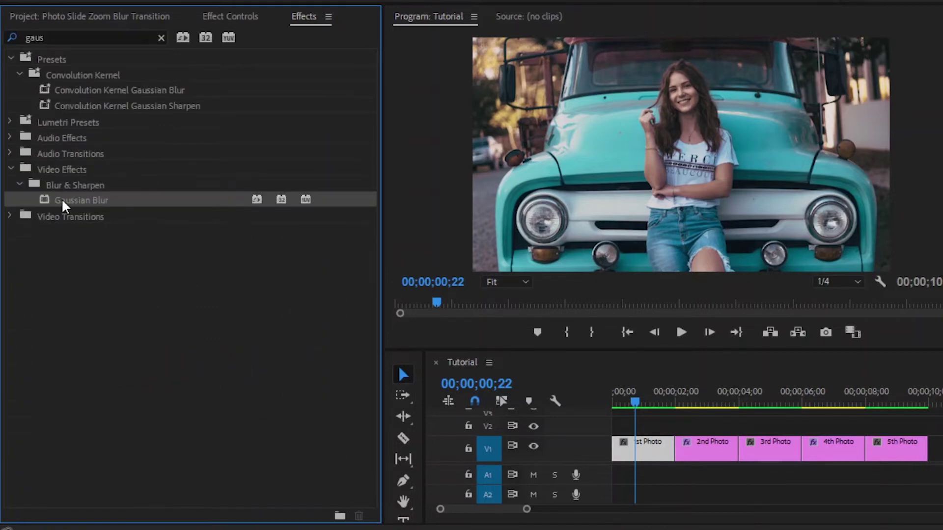
{"action": "left_click_drag", "start_coordinate": [59, 204], "coordinate": [636, 447]}
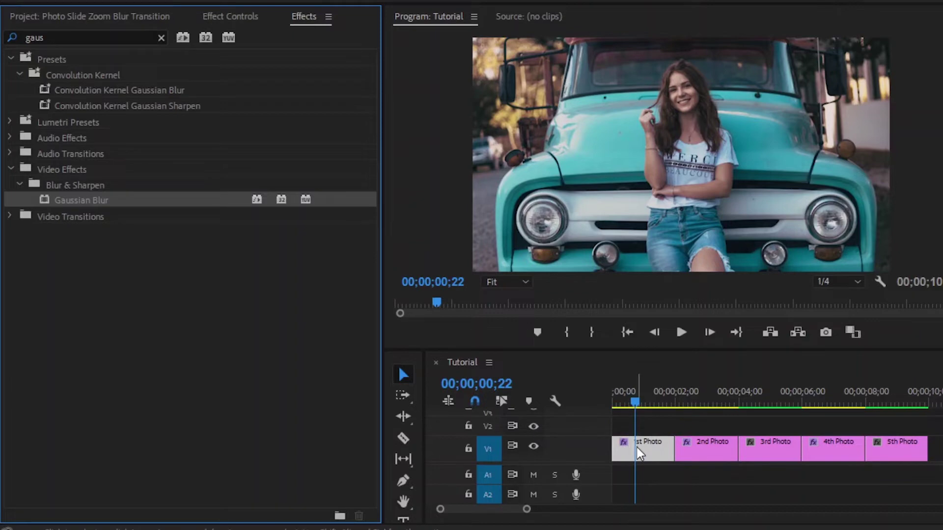
Keyframe Blurriness at 50 at the 1st Photo clip's start.
{"action": "left_click", "coordinate": [249, 15]}
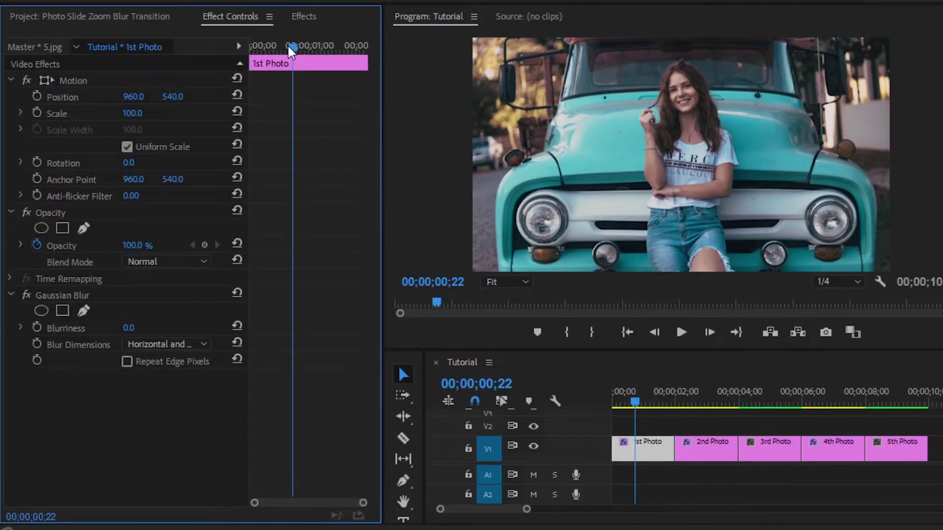
{"action": "left_click_drag", "start_coordinate": [289, 44], "coordinate": [239, 52]}
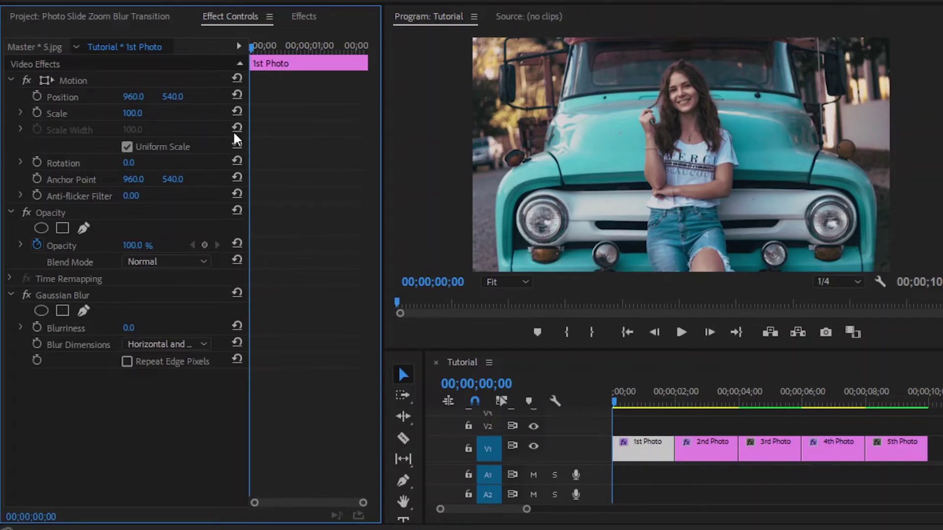
{"action": "left_click", "coordinate": [37, 327]}
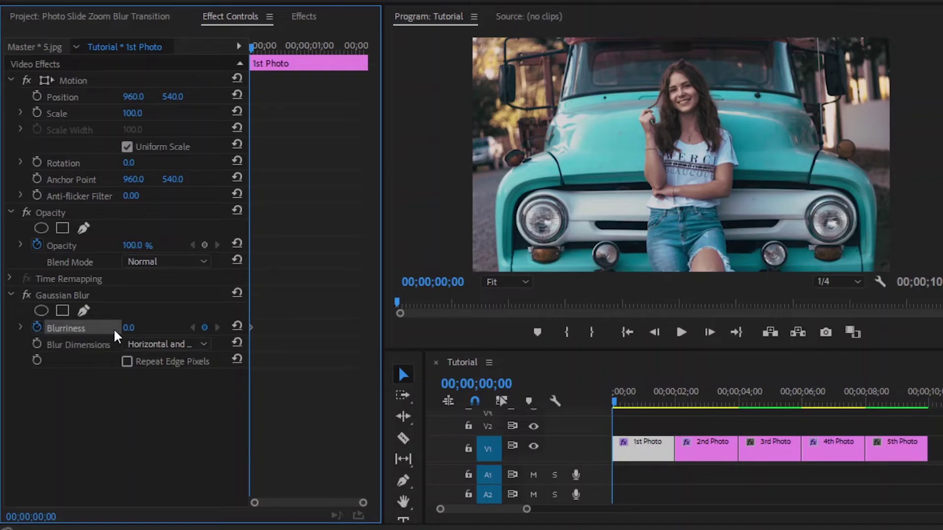
{"action": "left_click", "coordinate": [128, 327]}
{"action": "type", "text": "50"}
{"action": "key", "text": "Return"}
Add a Blurriness keyframe of 0 at frame 8.
{"action": "left_click_drag", "start_coordinate": [363, 503], "coordinate": [302, 502]}
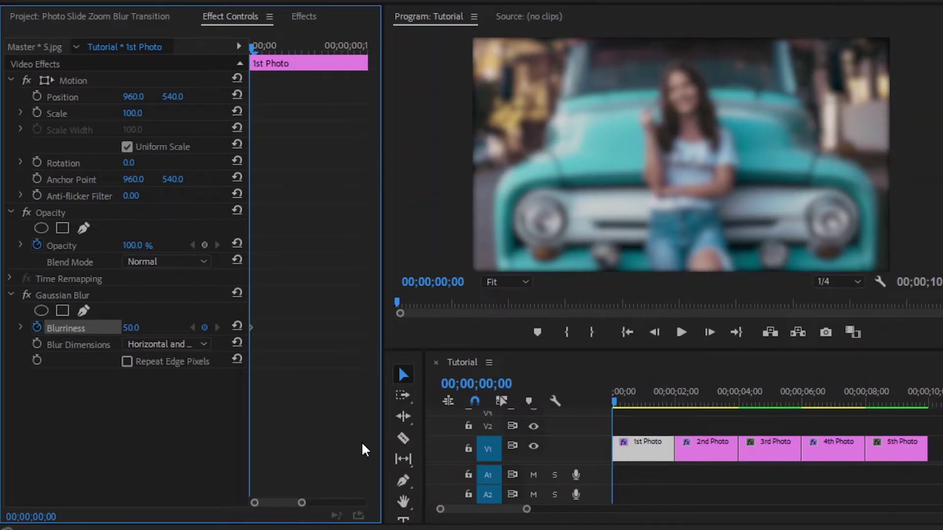
{"action": "key", "text": "Right"}
{"action": "key", "text": "Right"}
{"action": "key", "text": "Right"}
{"action": "key", "text": "Right"}
{"action": "key", "text": "Right"}
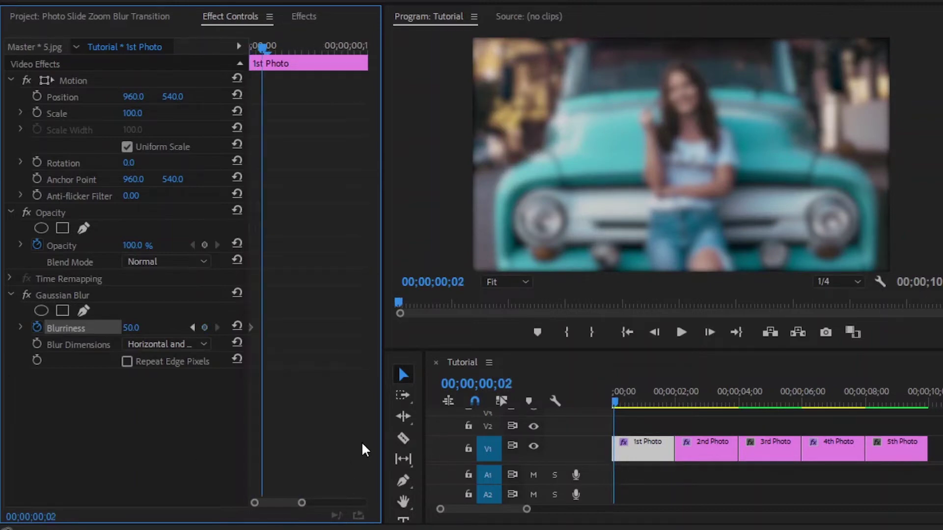
{"action": "key", "text": "Right"}
{"action": "key", "text": "Right"}
{"action": "key", "text": "Right"}
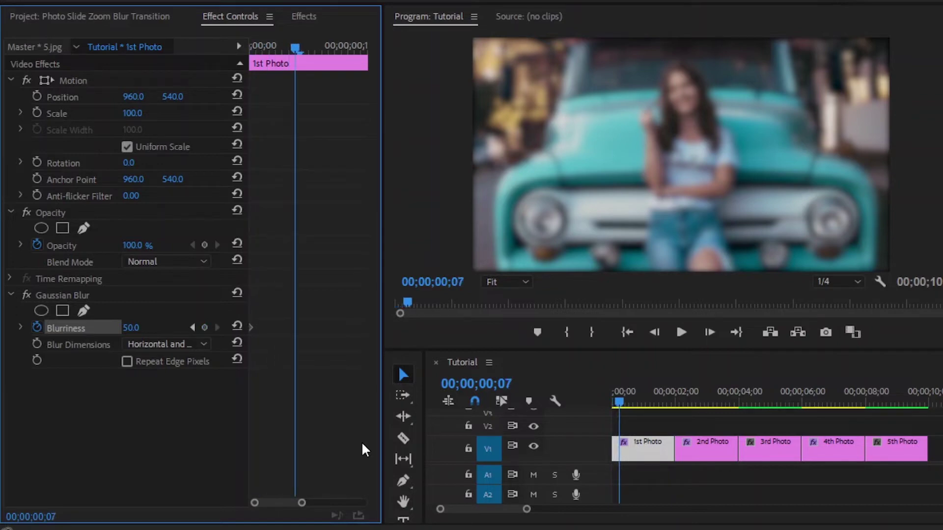
{"action": "left_click", "coordinate": [138, 328]}
{"action": "type", "text": "0"}
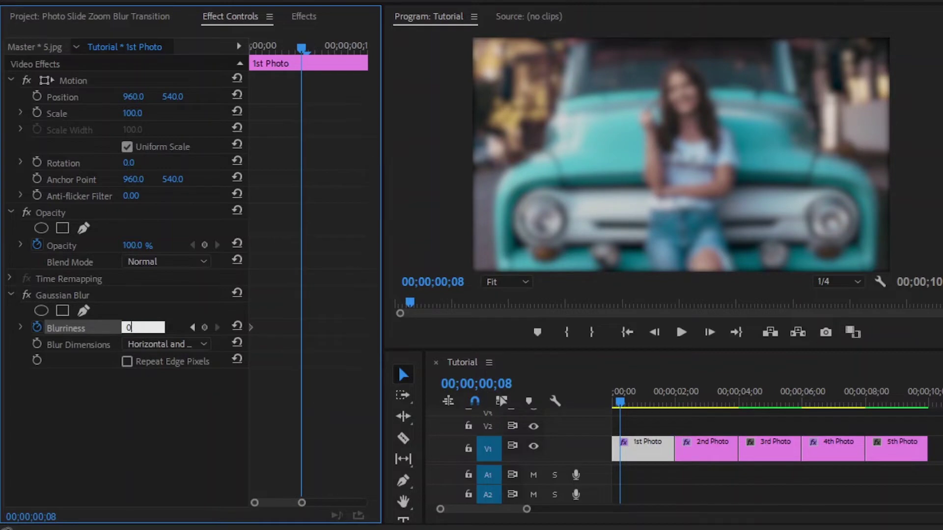
{"action": "key", "text": "Return"}
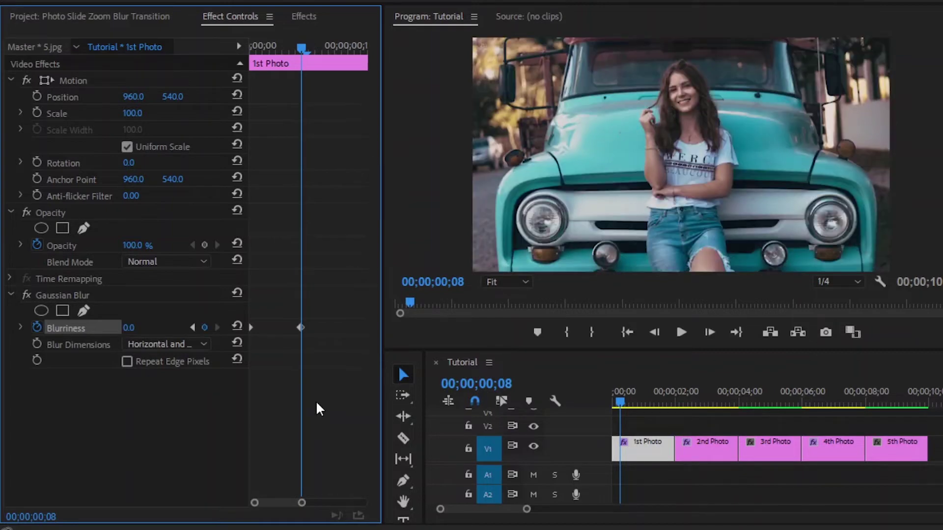
Apply the Transform effect to the 1st Photo clip.
{"action": "left_click", "coordinate": [302, 19]}
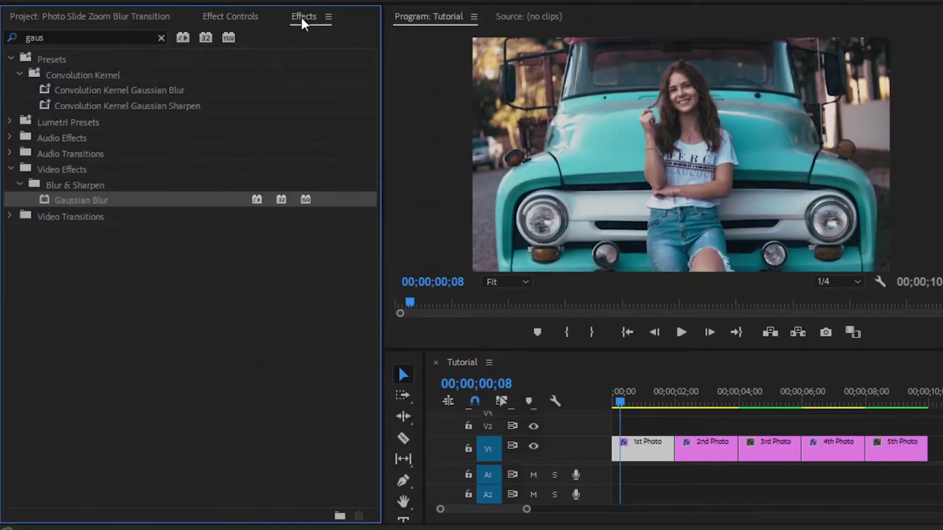
{"action": "left_click", "coordinate": [161, 38]}
{"action": "type", "text": "transf"}
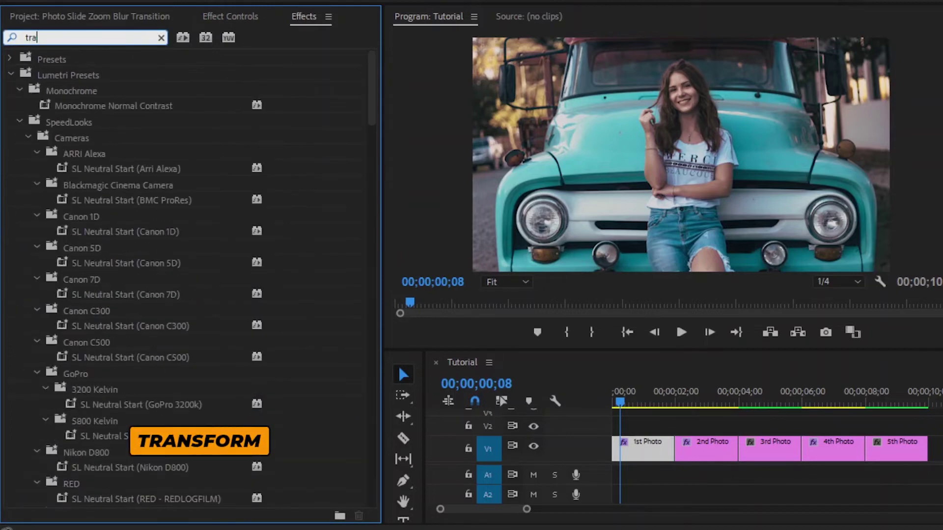
{"action": "left_click", "coordinate": [80, 152]}
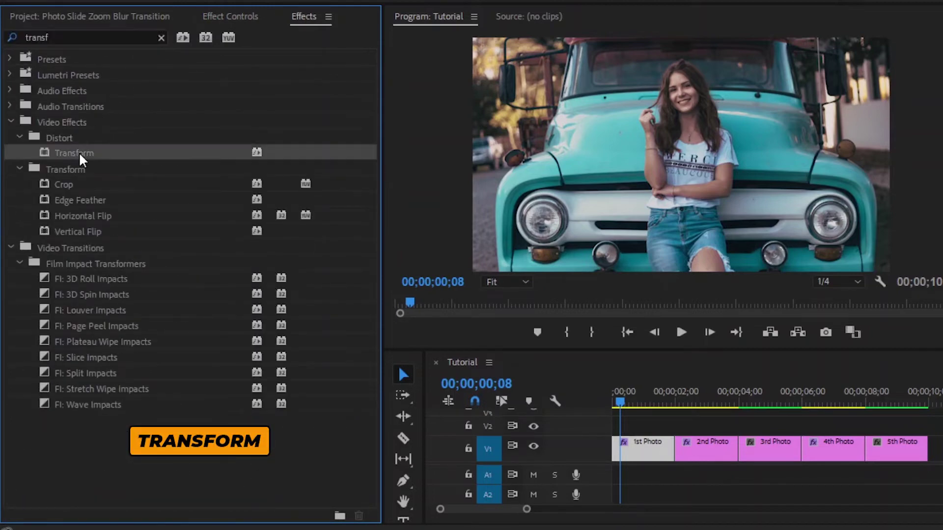
{"action": "left_click_drag", "start_coordinate": [553, 404], "coordinate": [647, 447]}
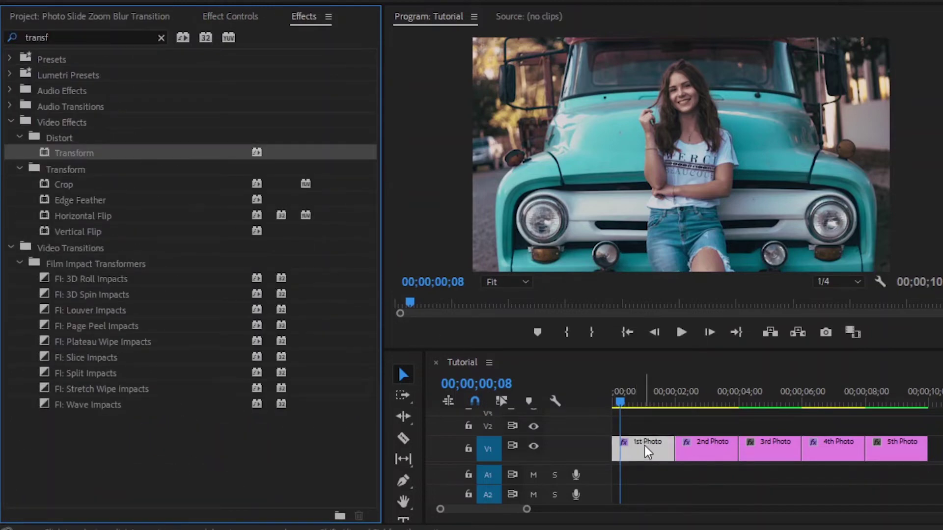
{"action": "left_click", "coordinate": [242, 20]}
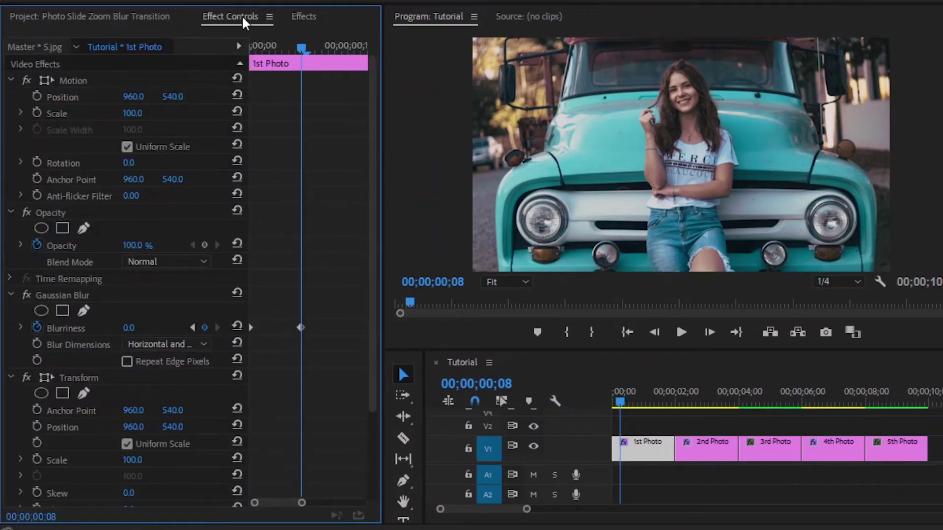
{"action": "scroll", "coordinate": [371, 103], "scroll_direction": "down", "scroll_amount": 3}
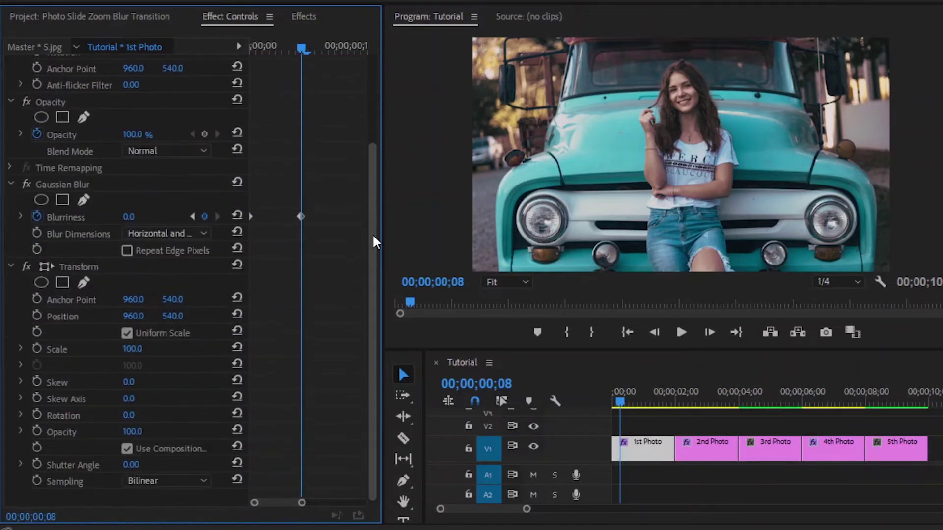
Keyframe Transform Scale at 90 at the clip start and 100 at frame 8.
{"action": "left_click_drag", "start_coordinate": [301, 49], "coordinate": [242, 51]}
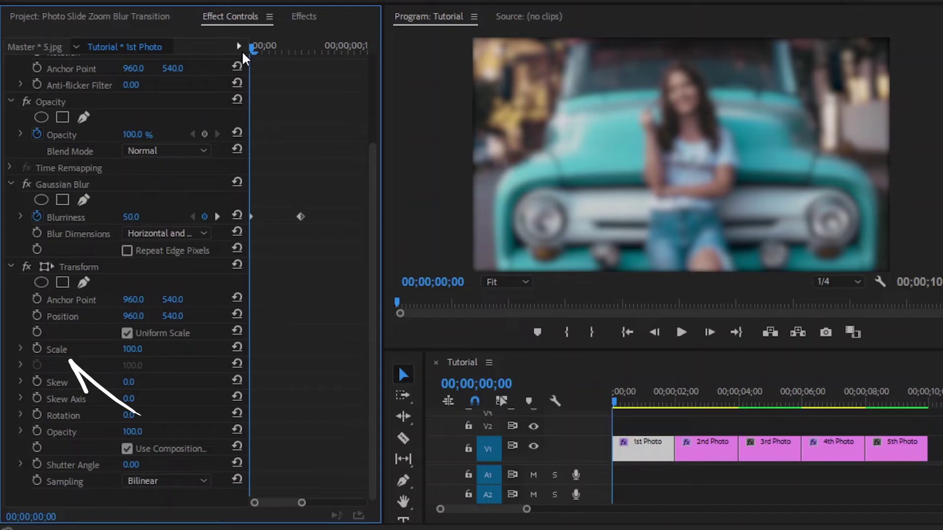
{"action": "left_click", "coordinate": [133, 349]}
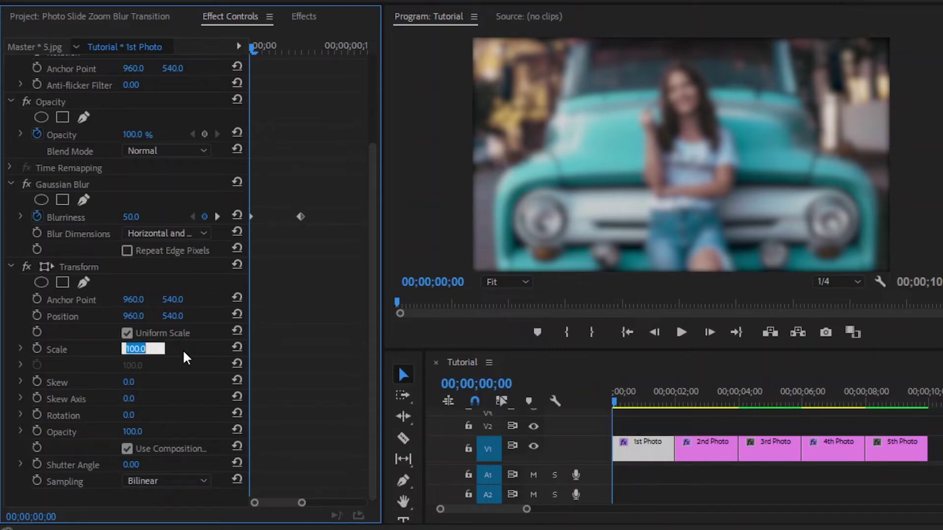
{"action": "type", "text": "90"}
{"action": "key", "text": "Return"}
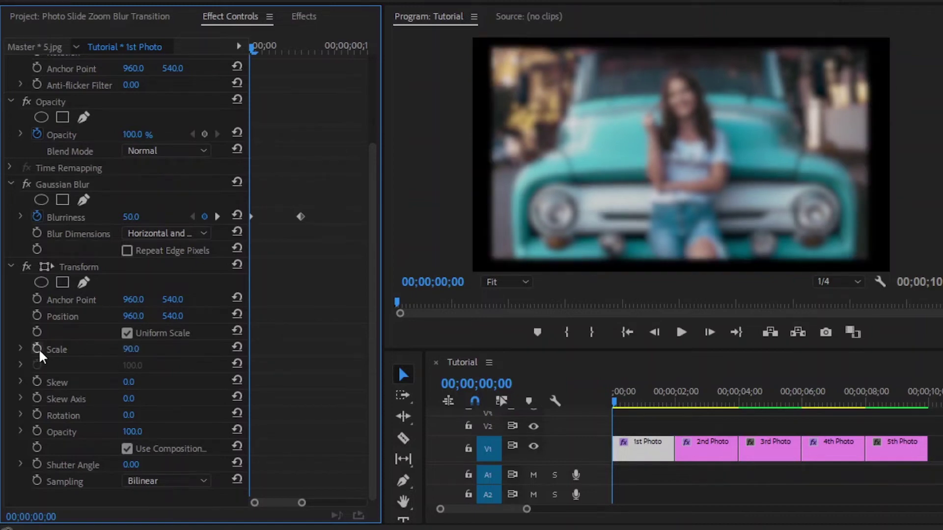
{"action": "left_click", "coordinate": [37, 348]}
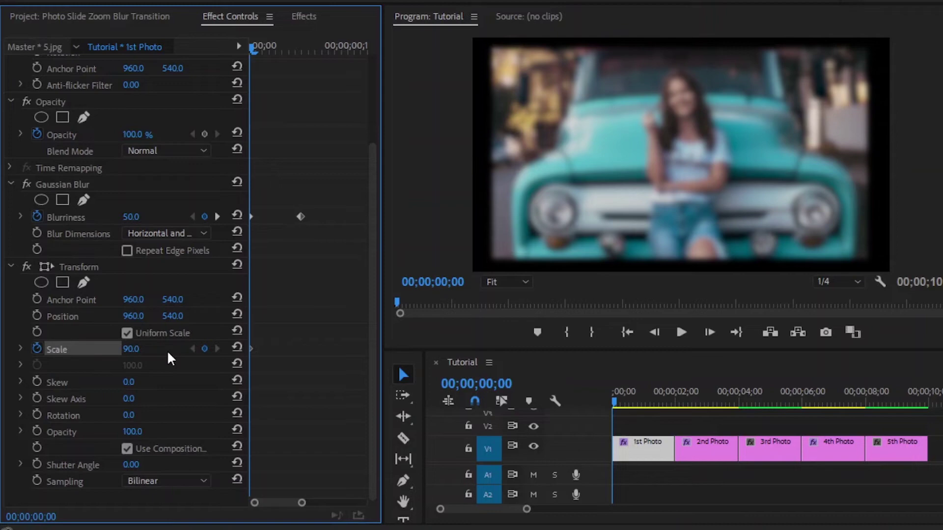
{"action": "left_click", "coordinate": [217, 216]}
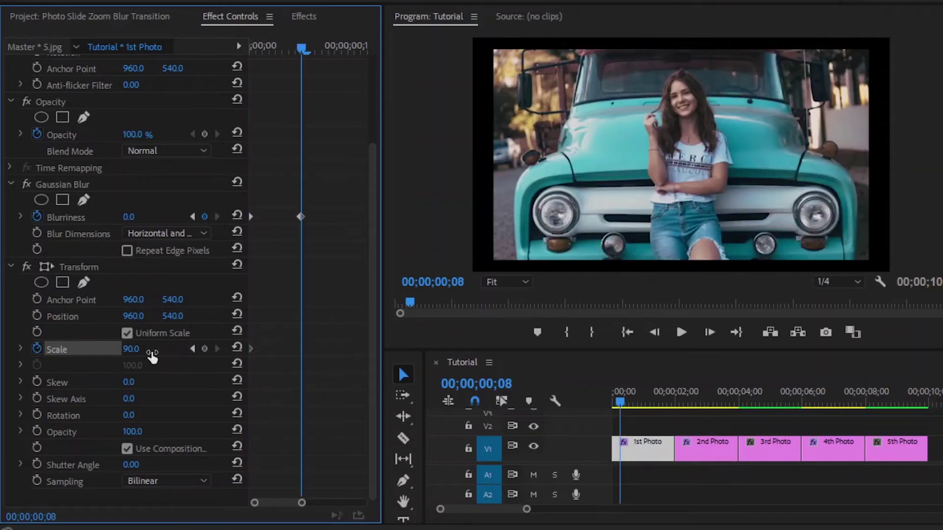
{"action": "left_click", "coordinate": [151, 354]}
{"action": "type", "text": "100"}
{"action": "key", "text": "Return"}
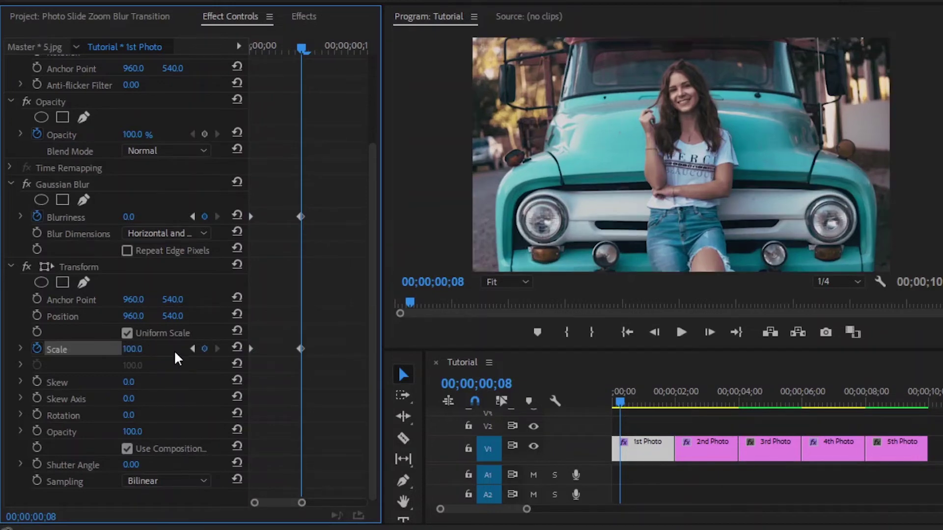
Give the frame-8 Scale keyframe Ease In and the first Scale keyframe Ease Out.
{"action": "right_click", "coordinate": [301, 348]}
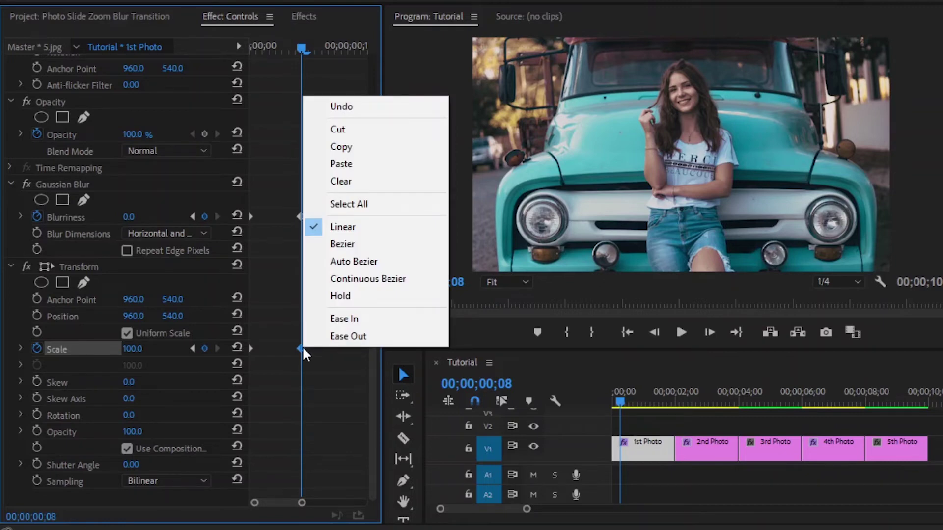
{"action": "left_click", "coordinate": [331, 319]}
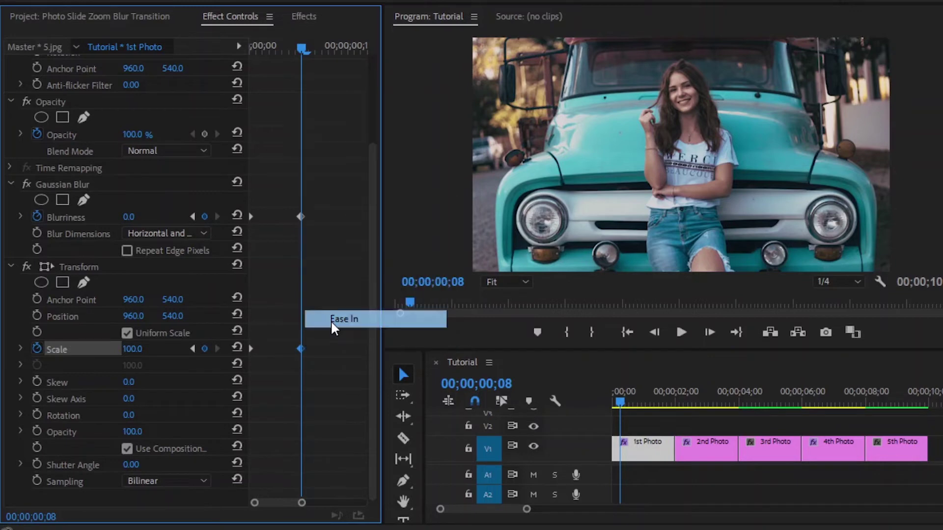
{"action": "right_click", "coordinate": [252, 348]}
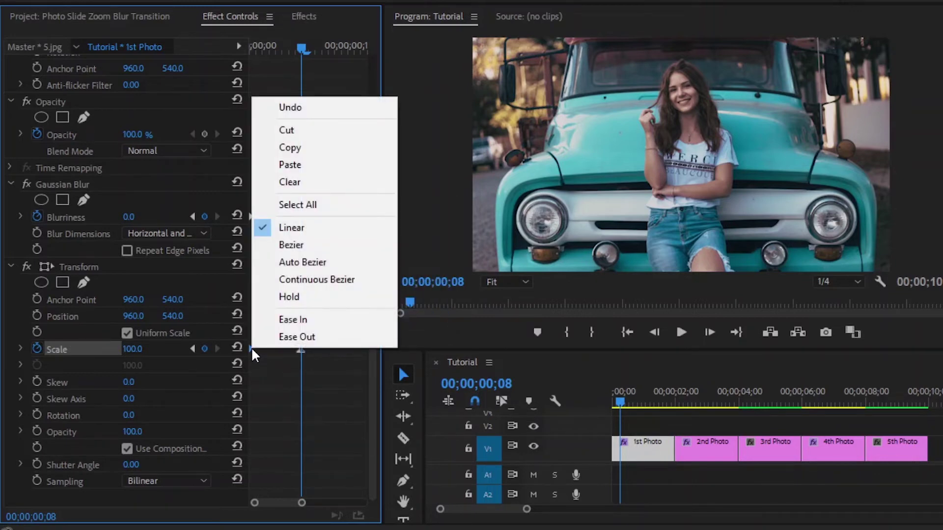
{"action": "left_click", "coordinate": [289, 337]}
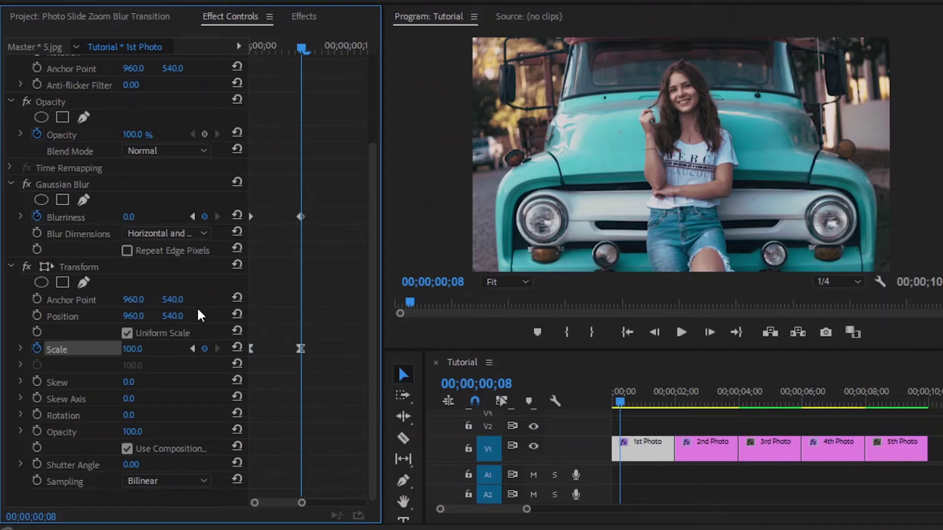
Copy the Gaussian Blur and Transform effects from the current clip's Effect Controls.
{"action": "left_click", "coordinate": [67, 184]}
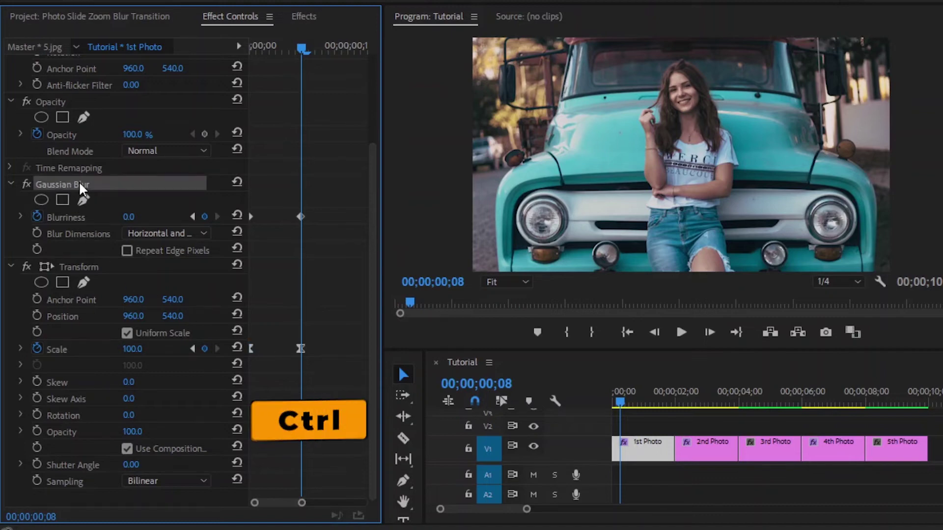
{"action": "left_click", "coordinate": [85, 270], "text": "ctrl"}
{"action": "right_click", "coordinate": [84, 271]}
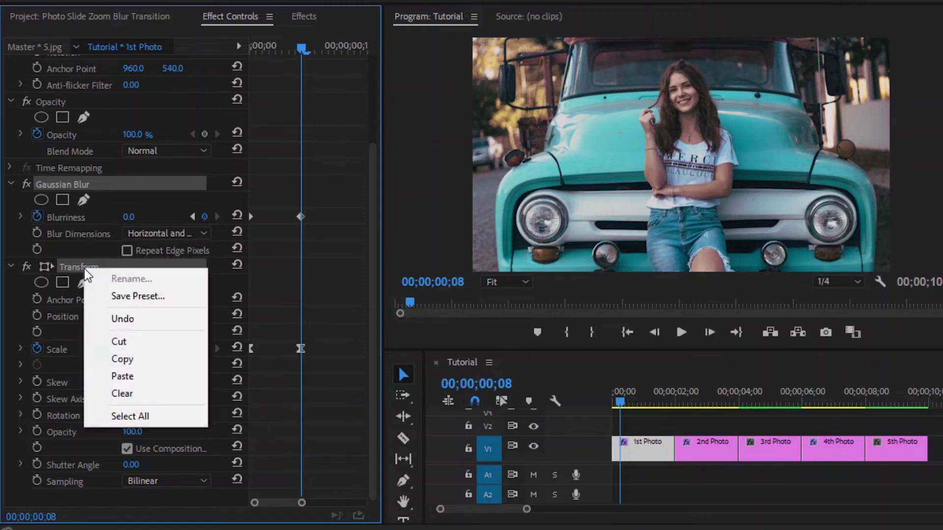
{"action": "key", "text": "ctrl+c"}
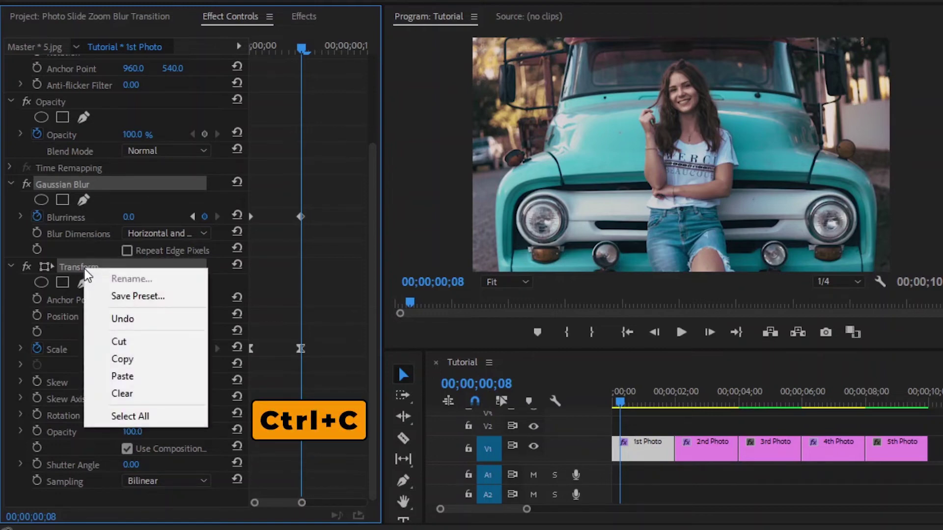
{"action": "left_click", "coordinate": [118, 359]}
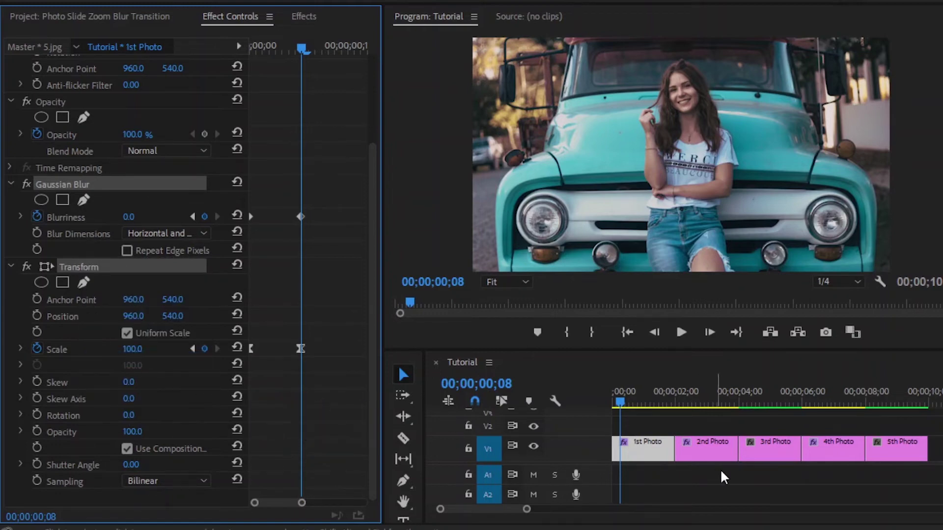
Paste the copied effects onto the 3rd Photo clip from its start, then select 5th Photo.
{"action": "left_click", "coordinate": [774, 402]}
{"action": "left_click", "coordinate": [781, 450]}
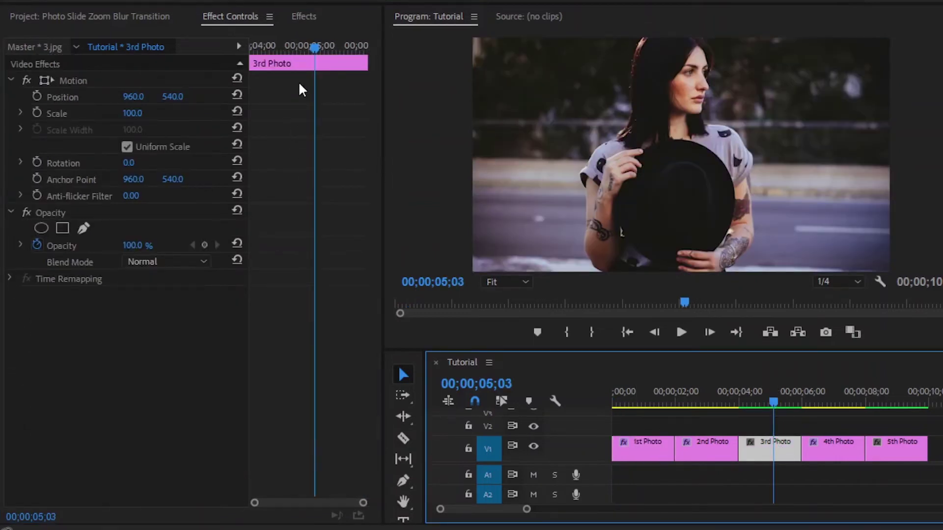
{"action": "left_click_drag", "start_coordinate": [307, 44], "coordinate": [245, 58]}
{"action": "right_click", "coordinate": [132, 347]}
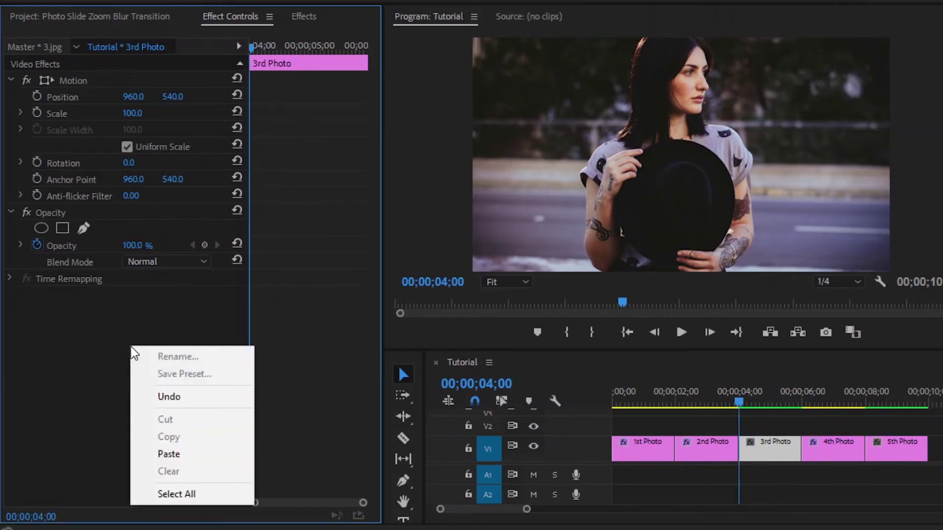
{"action": "left_click", "coordinate": [169, 453]}
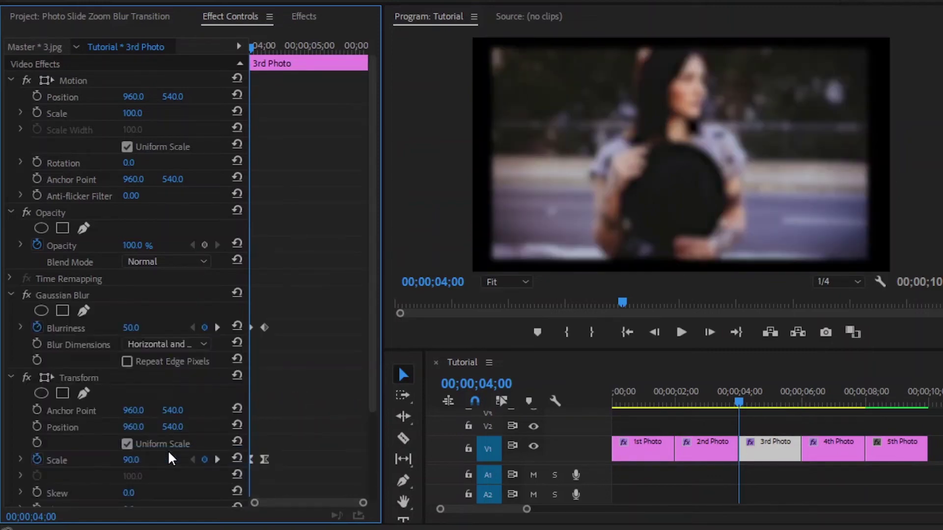
{"action": "left_click", "coordinate": [895, 402]}
{"action": "left_click", "coordinate": [898, 451]}
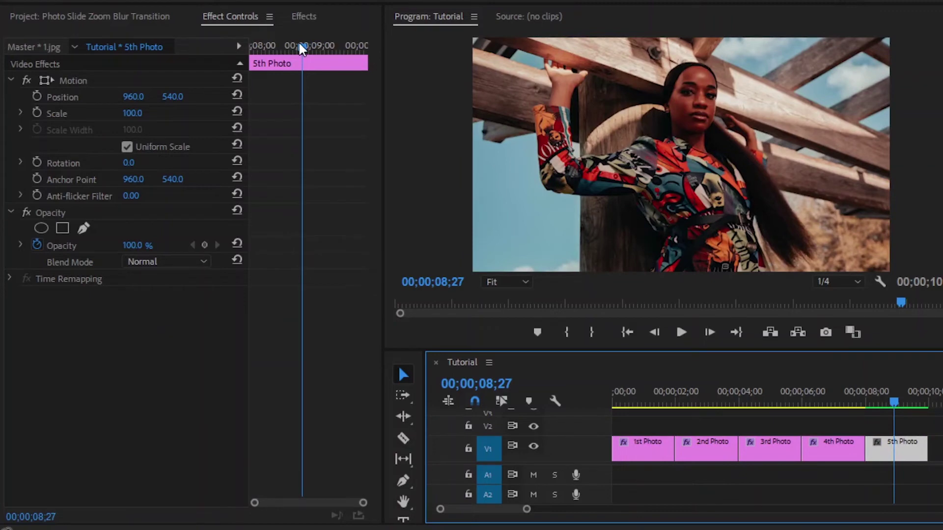
Paste the Gaussian Blur and Transform effects onto the 5th Photo clip, then render the sequence.
{"action": "left_click_drag", "start_coordinate": [300, 47], "coordinate": [254, 51]}
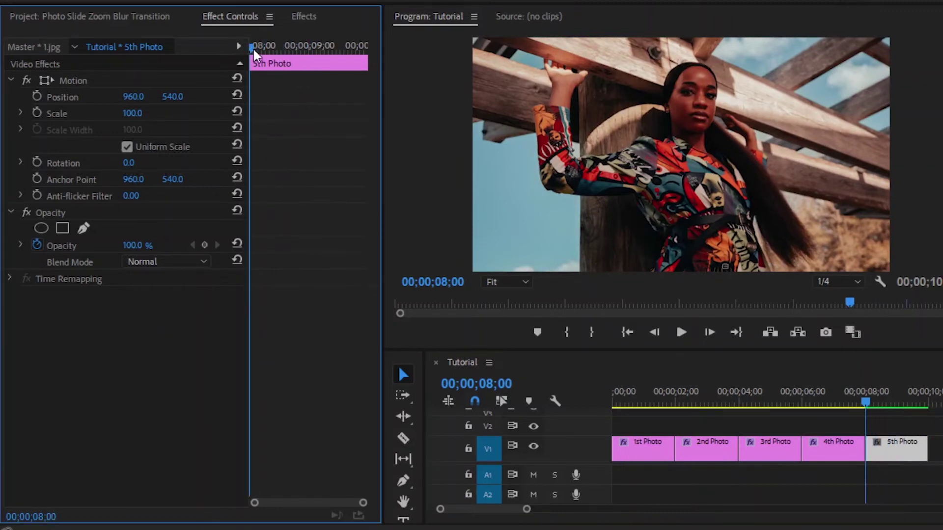
{"action": "right_click", "coordinate": [164, 317]}
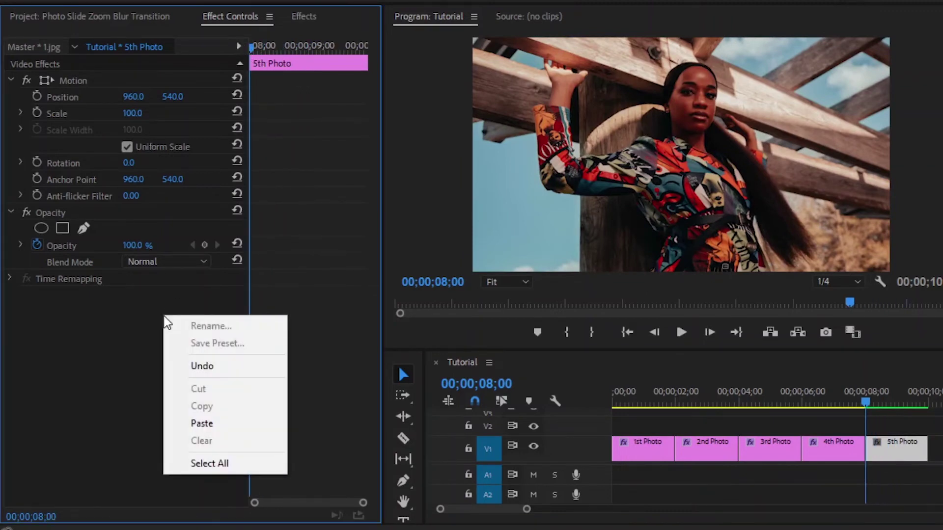
{"action": "left_click", "coordinate": [199, 425]}
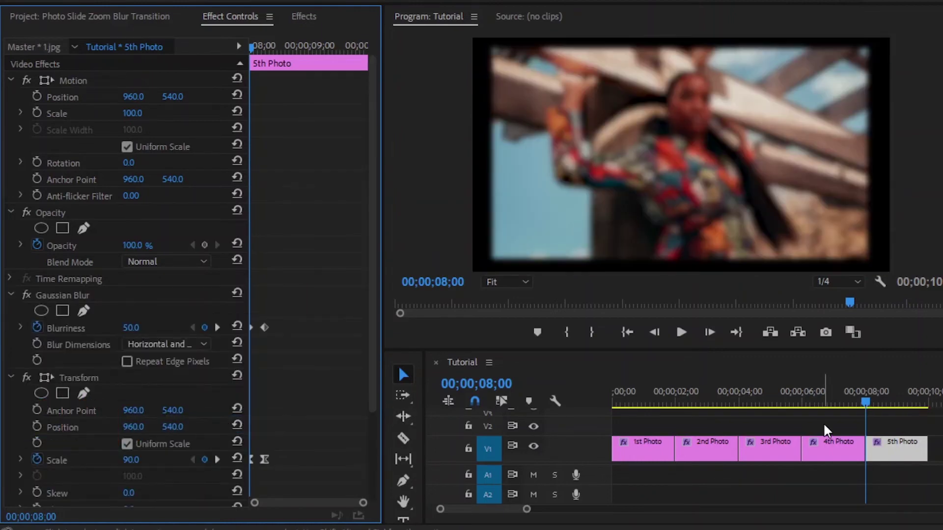
{"action": "left_click", "coordinate": [822, 423]}
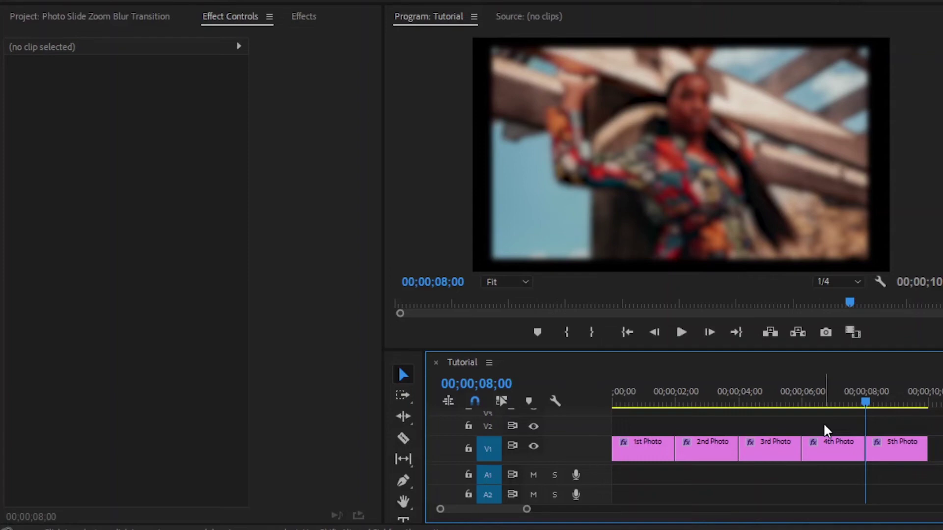
{"action": "key", "text": "Return"}
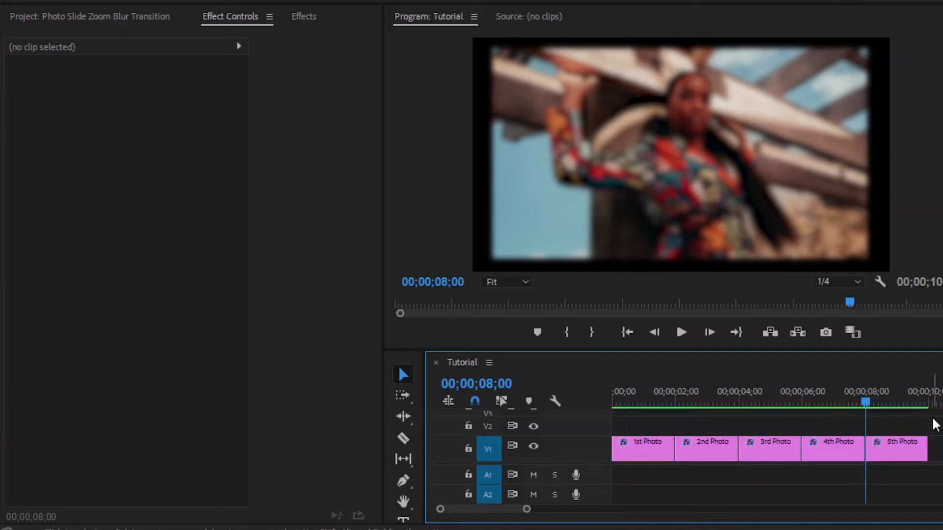
Place the camera shutter sound from the 02 SFX bin on A1 at the sequence start.
{"action": "left_click", "coordinate": [78, 17]}
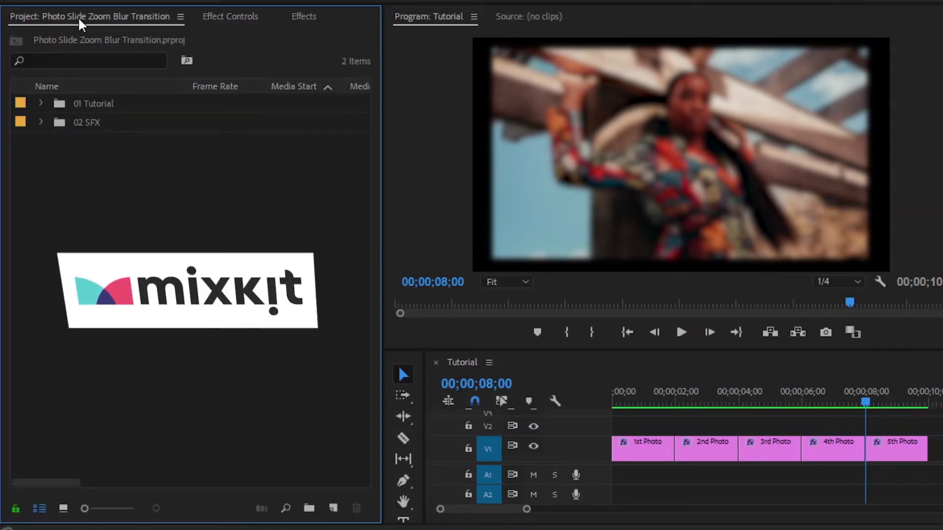
{"action": "left_click", "coordinate": [41, 122]}
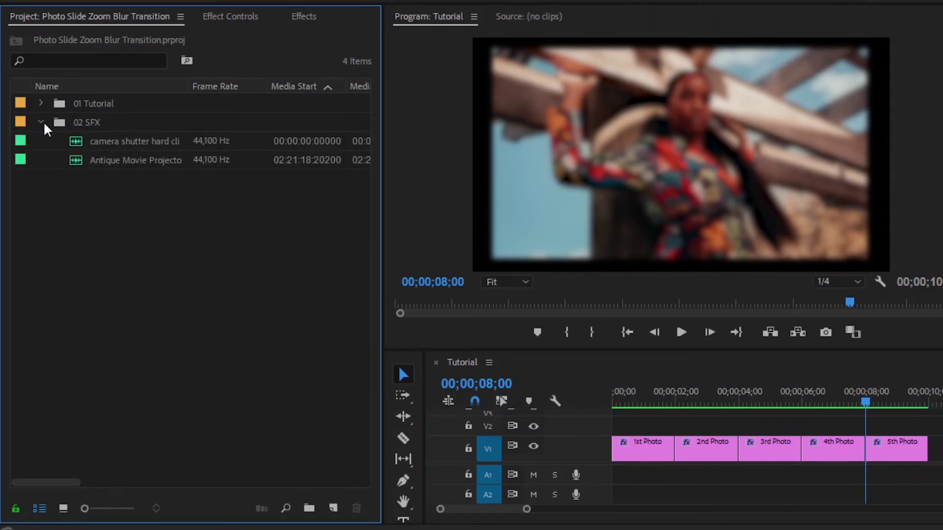
{"action": "left_click", "coordinate": [113, 141]}
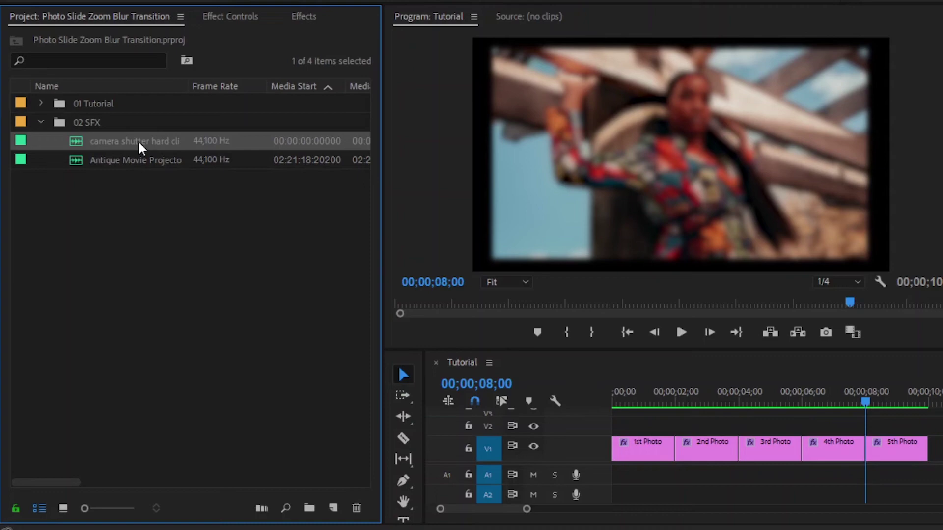
{"action": "left_click_drag", "start_coordinate": [139, 143], "coordinate": [620, 476]}
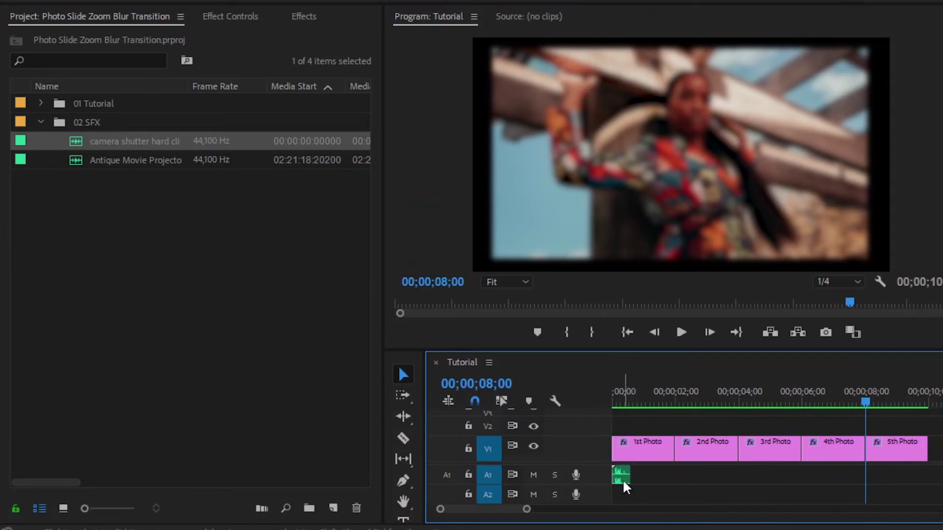
Copy the shutter sound to the start of each remaining photo, including the 5th.
{"action": "left_click_drag", "start_coordinate": [623, 476], "coordinate": [877, 474]}
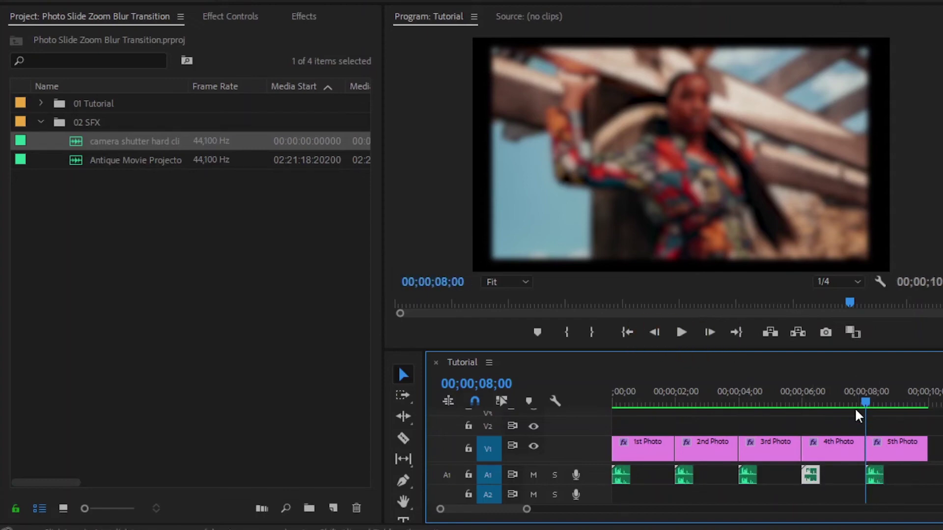
{"action": "left_click", "coordinate": [853, 405]}
{"action": "left_click", "coordinate": [874, 475]}
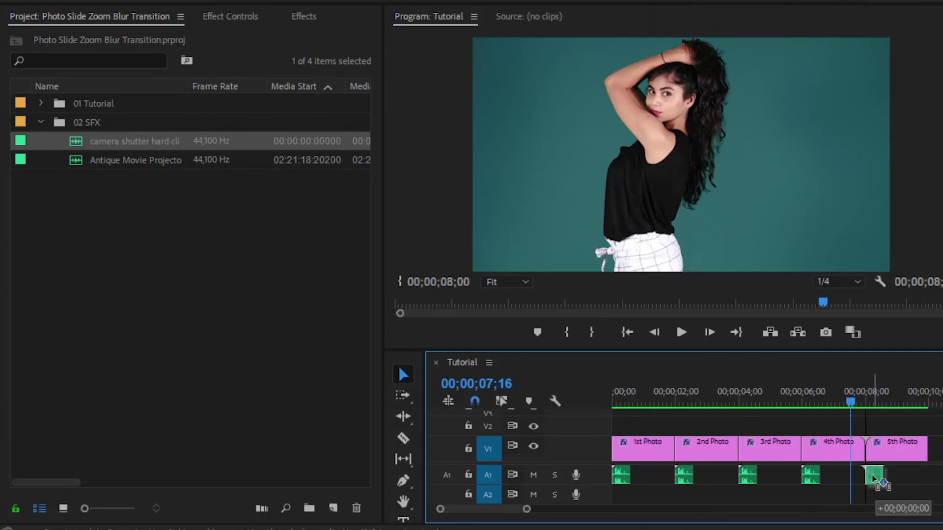
{"action": "left_click", "coordinate": [870, 423]}
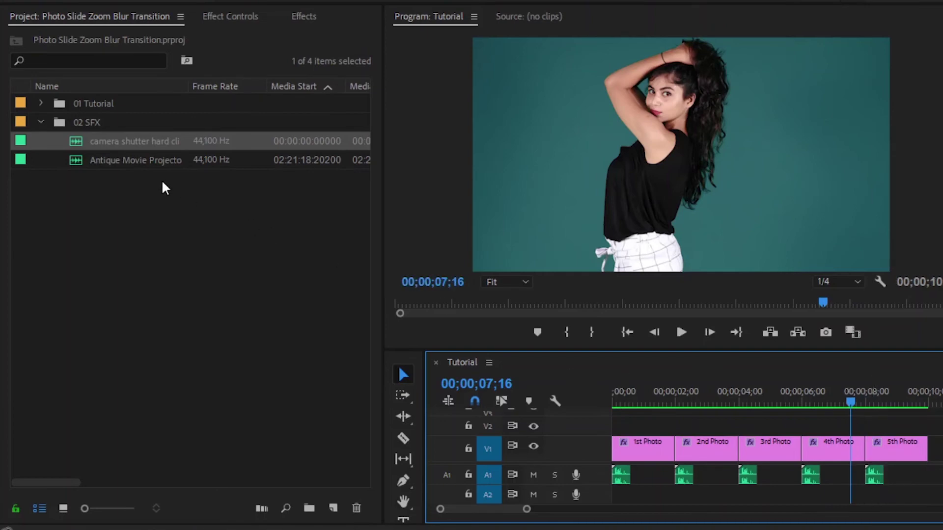
Put the Antique Movie Projector sound on A2 and trim its tail where the photos end.
{"action": "left_click_drag", "start_coordinate": [124, 162], "coordinate": [621, 493]}
{"action": "left_click_drag", "start_coordinate": [660, 349], "coordinate": [660, 307]}
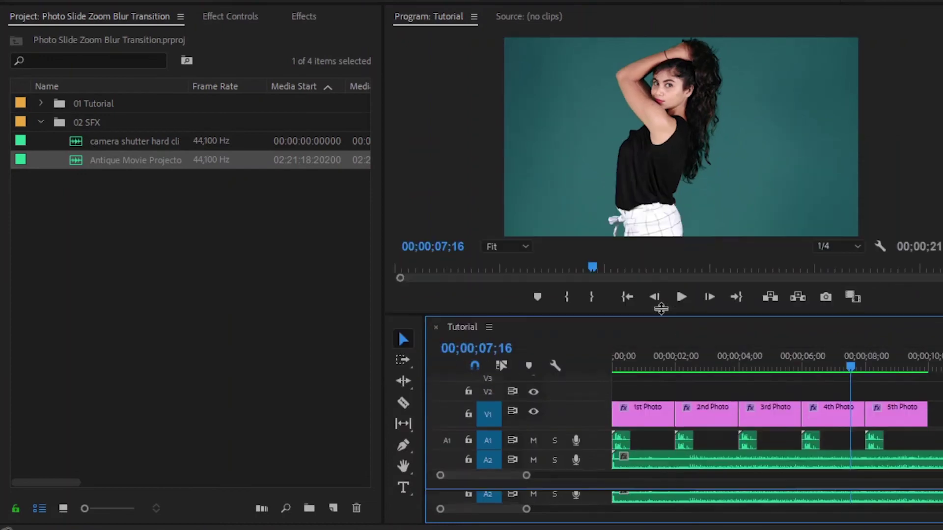
{"action": "left_click_drag", "start_coordinate": [600, 447], "coordinate": [600, 432]}
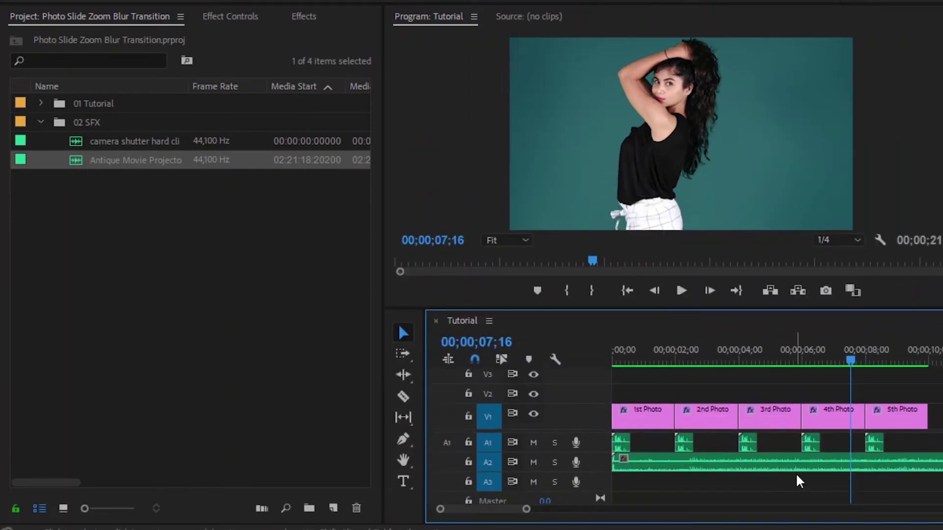
{"action": "key", "text": "c"}
{"action": "left_click", "coordinate": [931, 463]}
{"action": "key", "text": "v"}
{"action": "left_click", "coordinate": [935, 464]}
{"action": "key", "text": "Delete"}
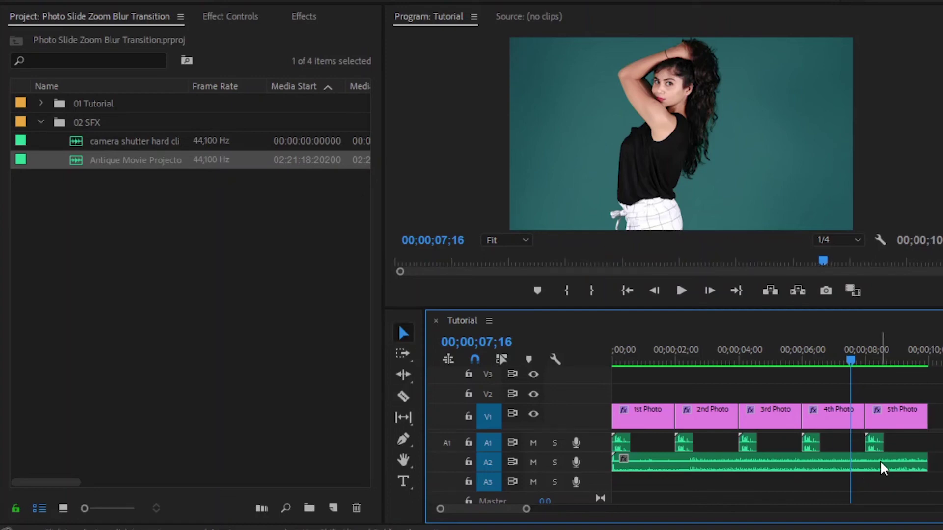
Lower the projector sound's Volume Level to -25 dB without keyframing.
{"action": "left_click", "coordinate": [881, 467]}
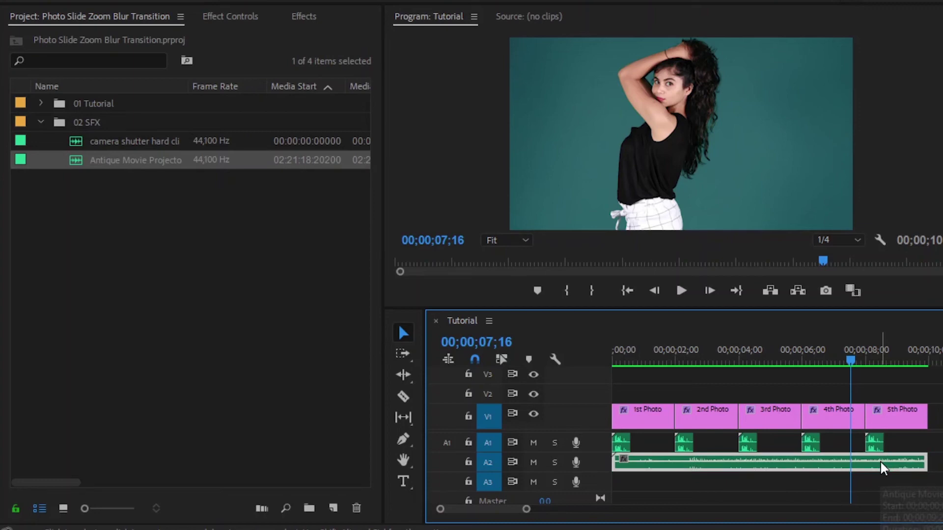
{"action": "left_click", "coordinate": [229, 20]}
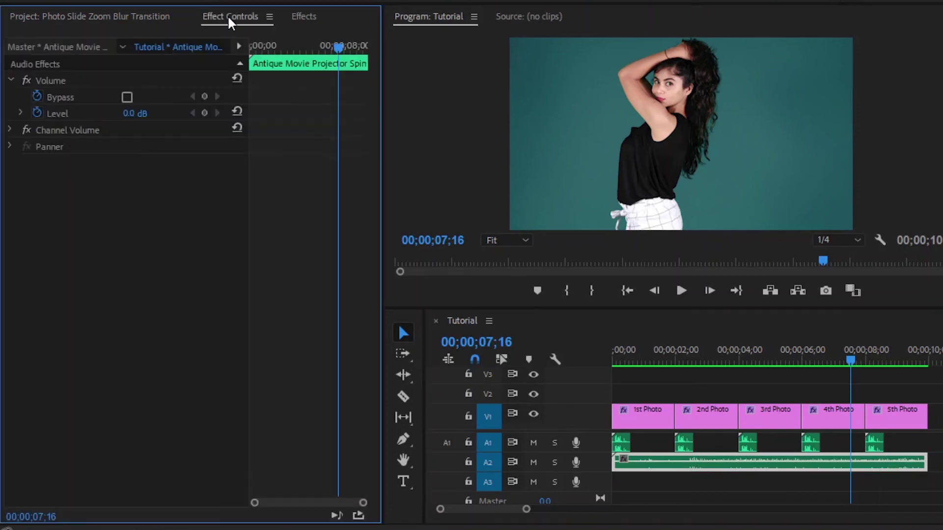
{"action": "left_click", "coordinate": [37, 113]}
{"action": "left_click", "coordinate": [130, 114]}
{"action": "type", "text": "-"}
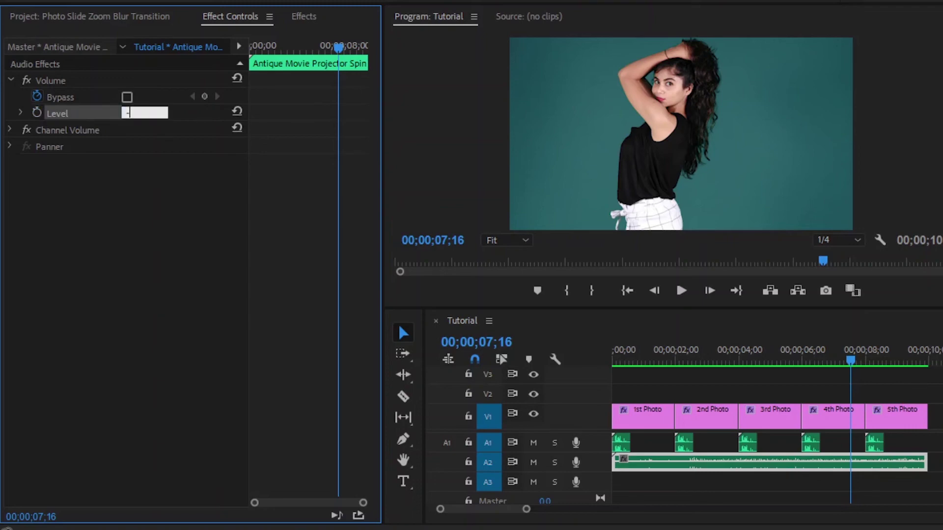
{"action": "type", "text": "25"}
{"action": "key", "text": "Return"}
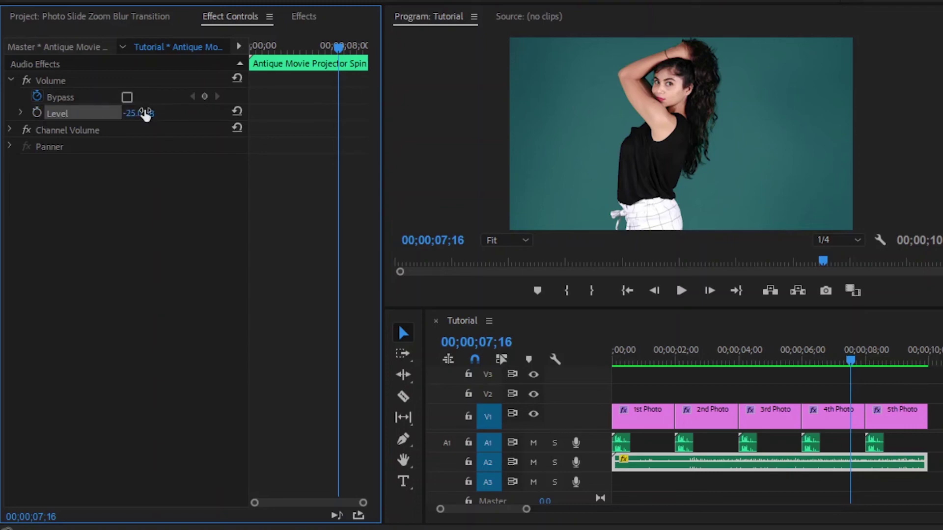
{"action": "left_click", "coordinate": [613, 362]}
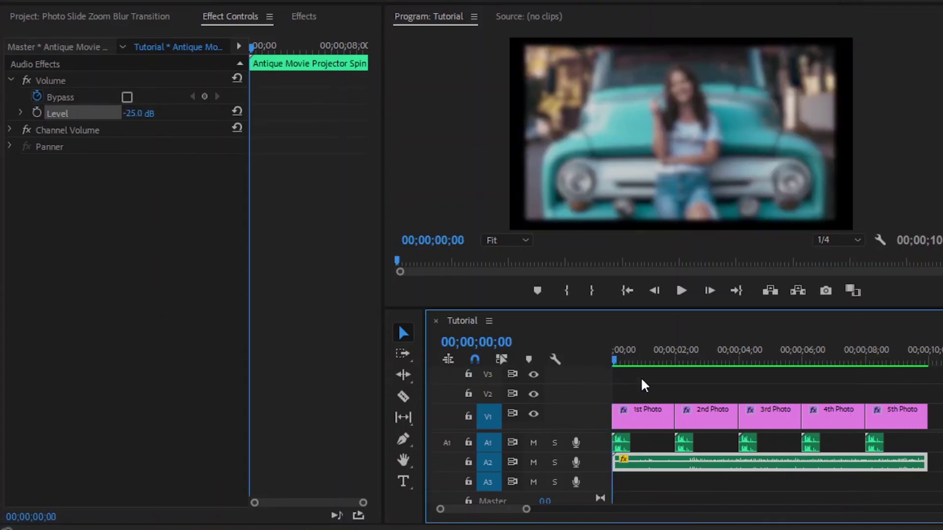
{"action": "left_click", "coordinate": [670, 391]}
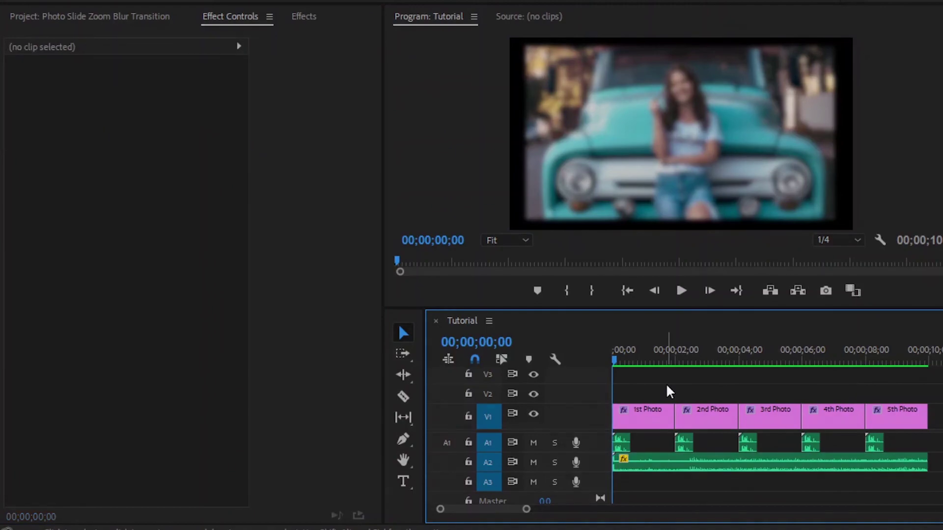